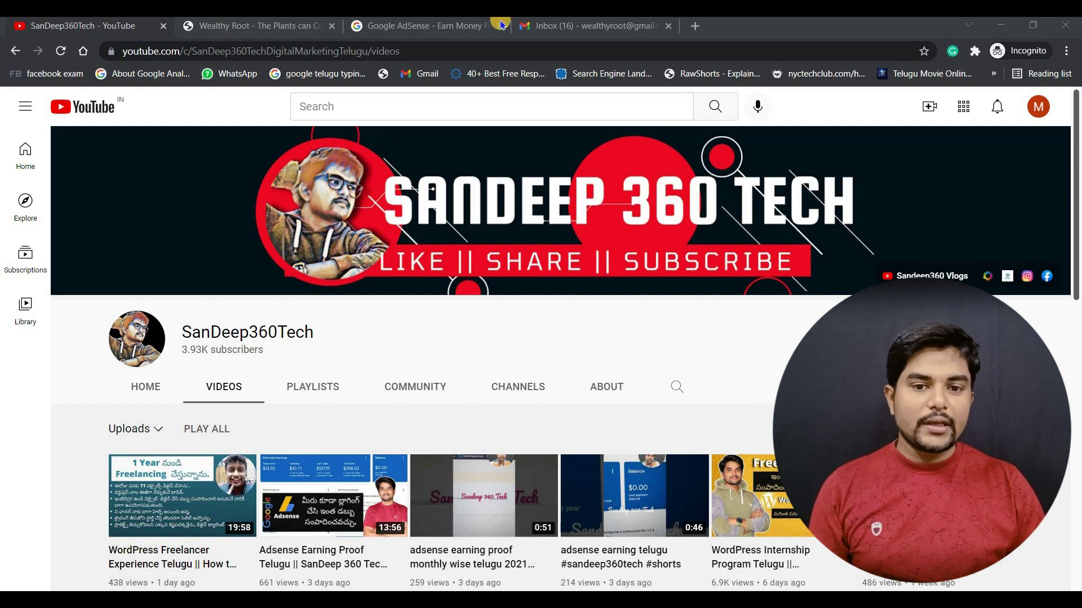
Go to the Google AdSense home page and start a new sign-up with the existing Google account.
left_click(563, 26)
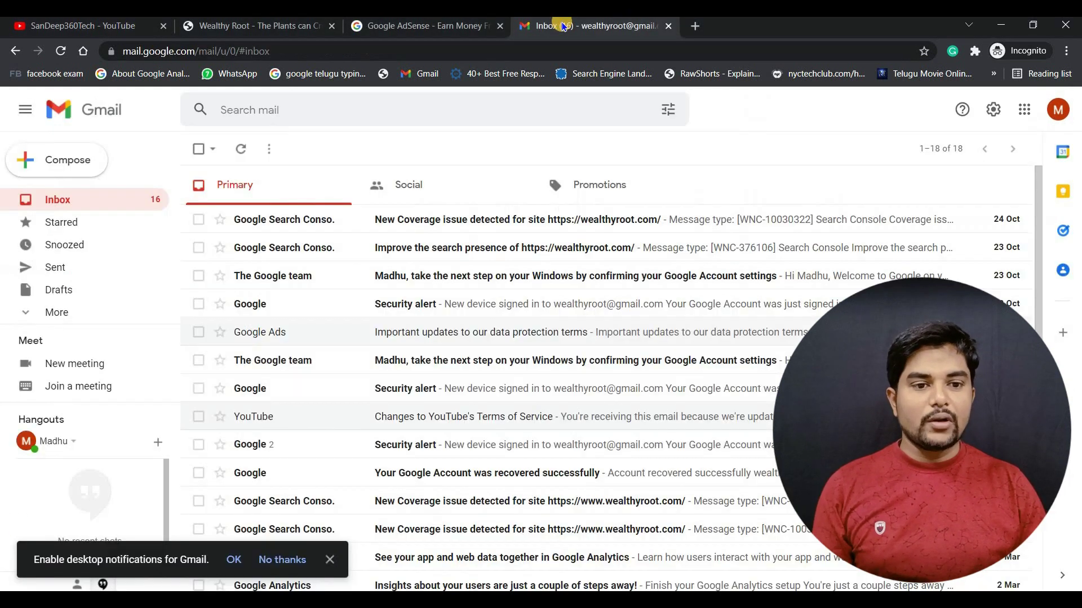
left_click(439, 30)
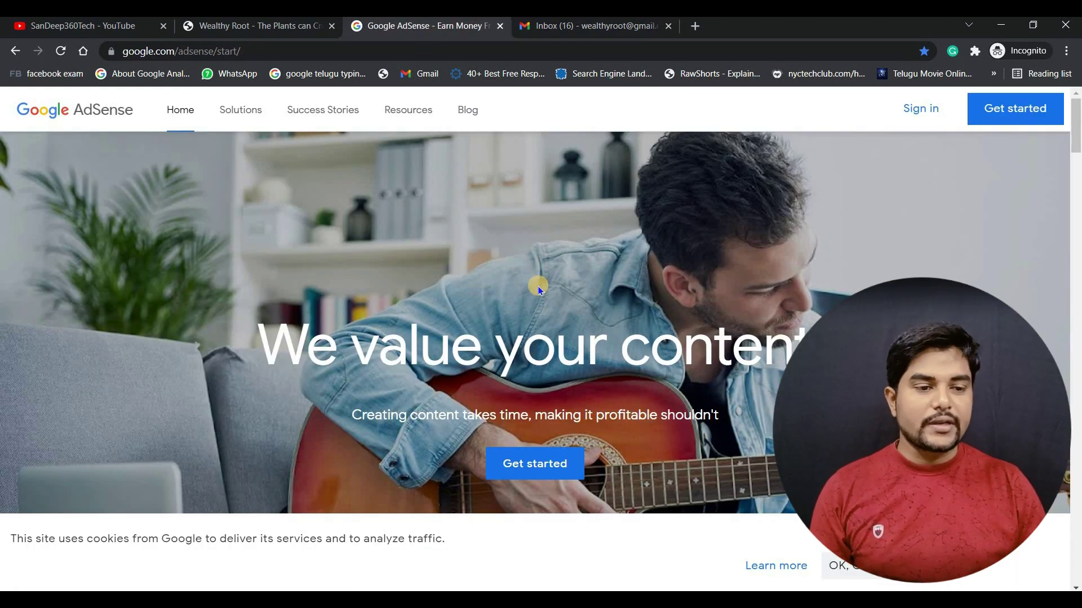
left_click(1007, 112)
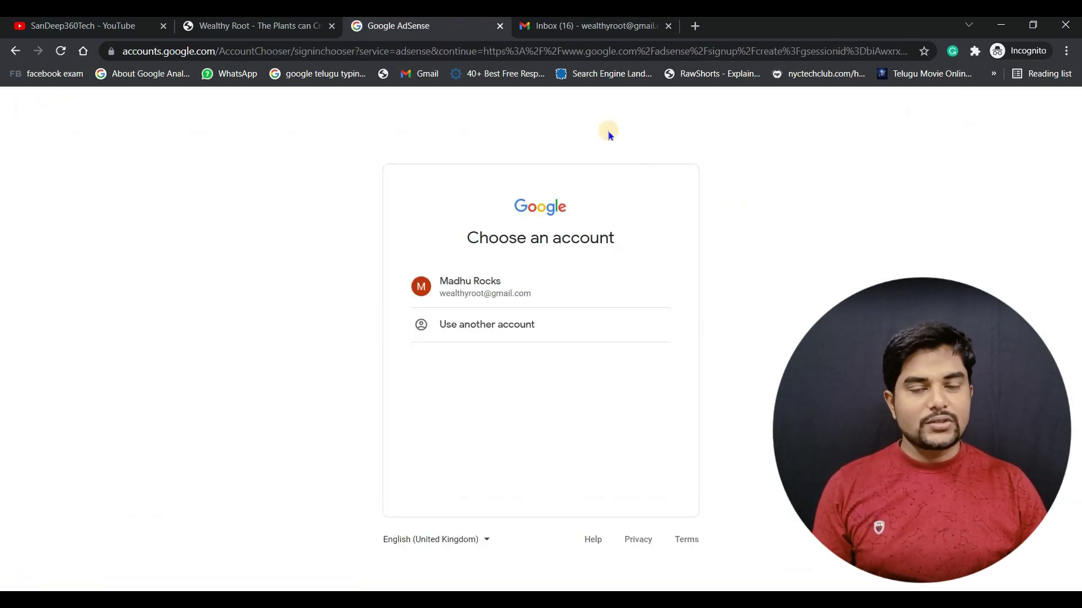
left_click(549, 301)
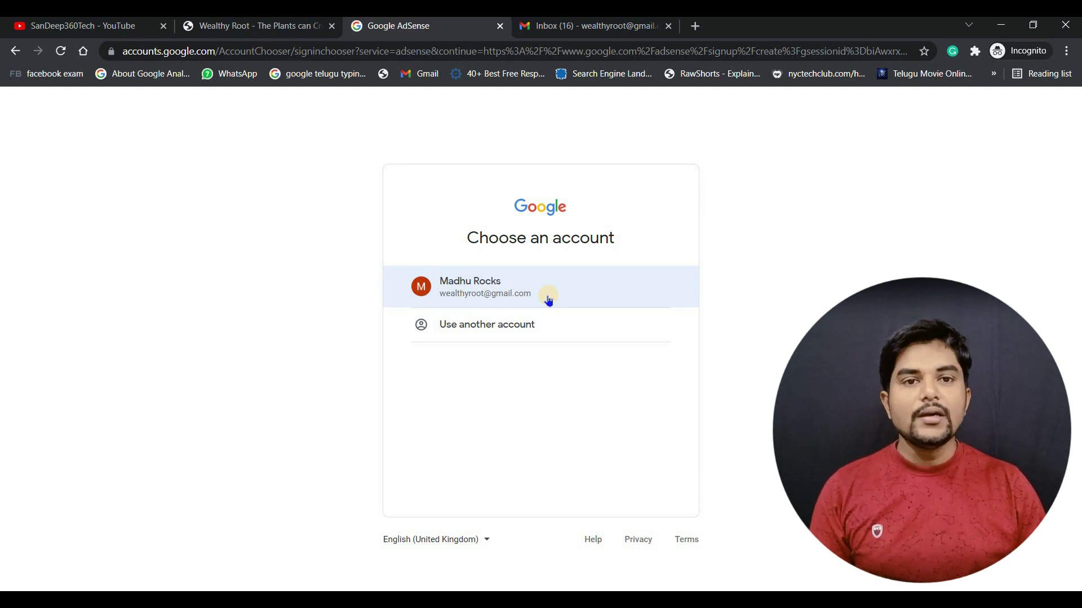
left_click(549, 300)
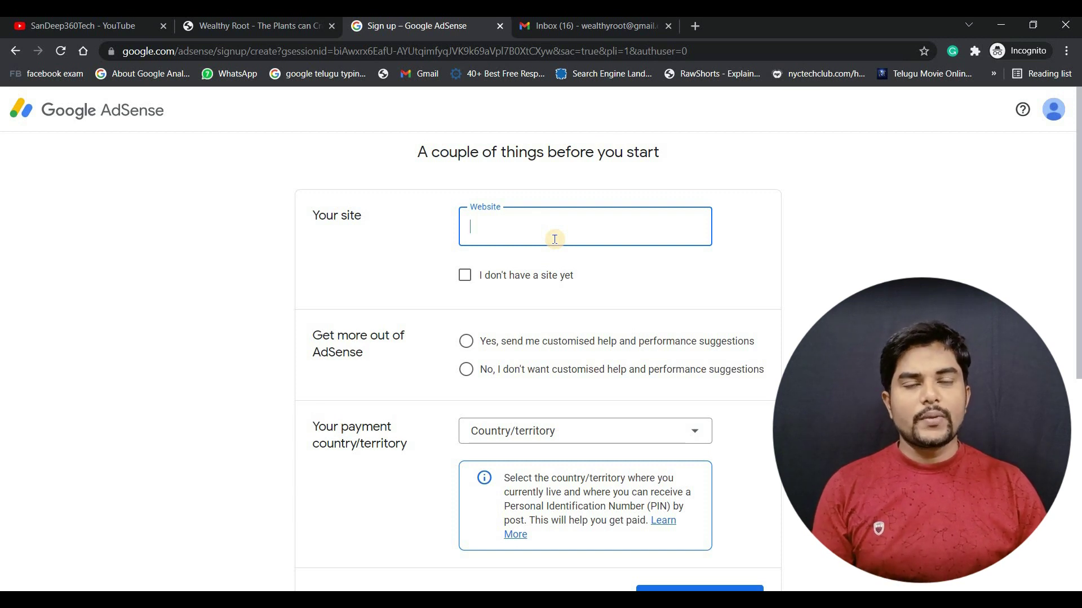
left_click(209, 26)
left_click(133, 50)
key("ctrl+c")
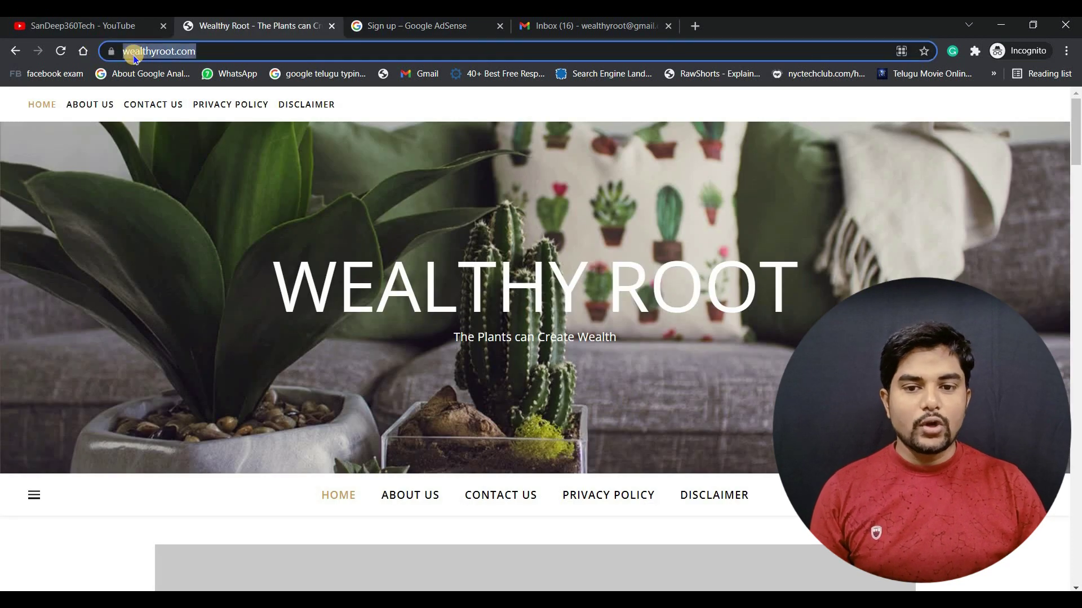
left_click(417, 26)
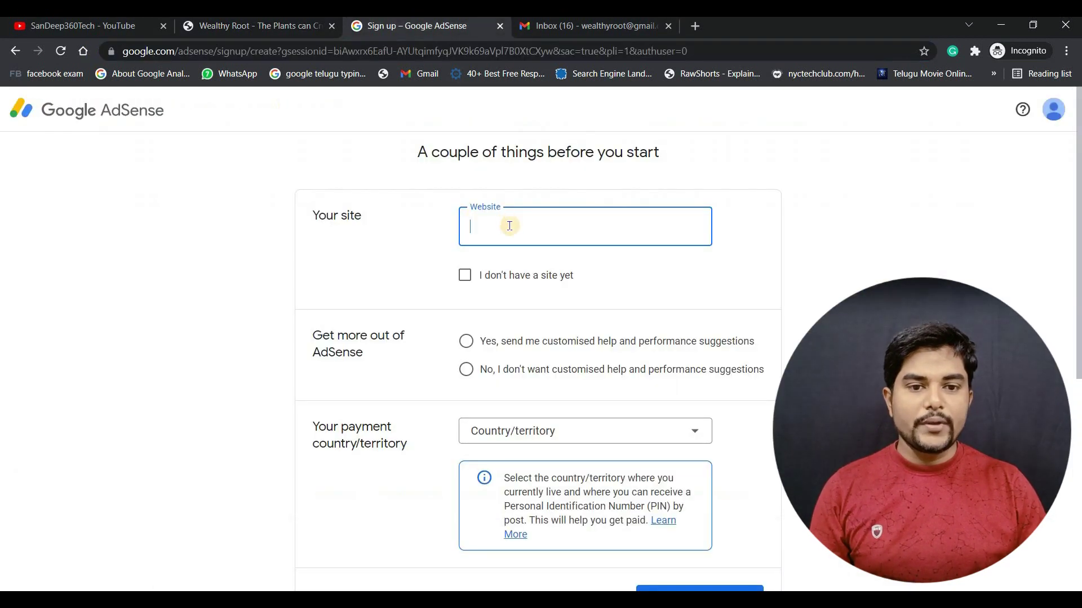
key("ctrl+v")
left_click(745, 275)
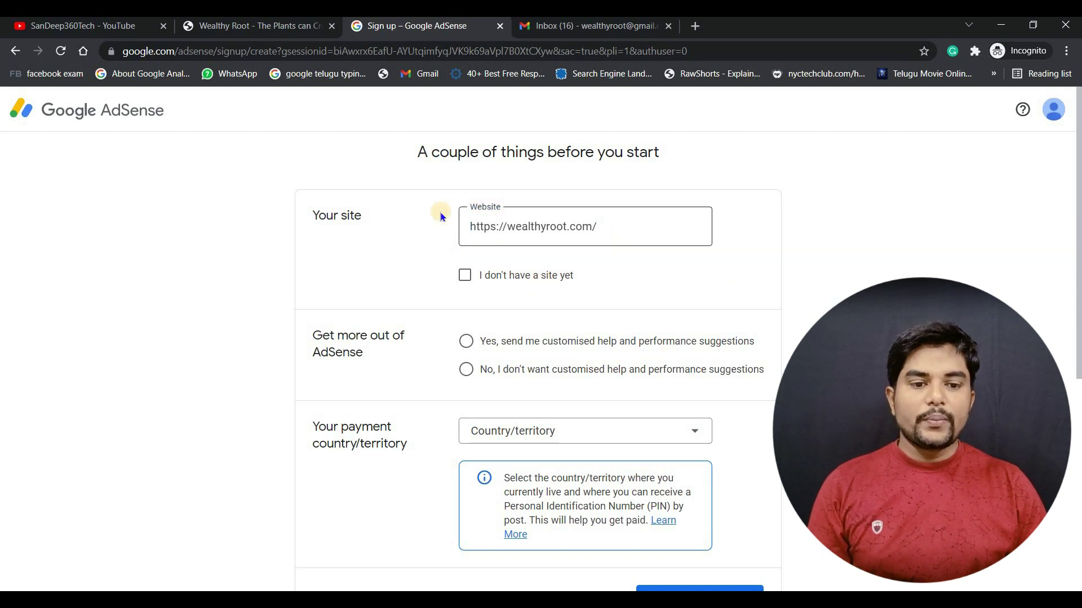
Opt in to receiving customised help and performance suggestions from AdSense.
scroll(463, 176, "down", 1)
scroll(463, 176, "down", 2)
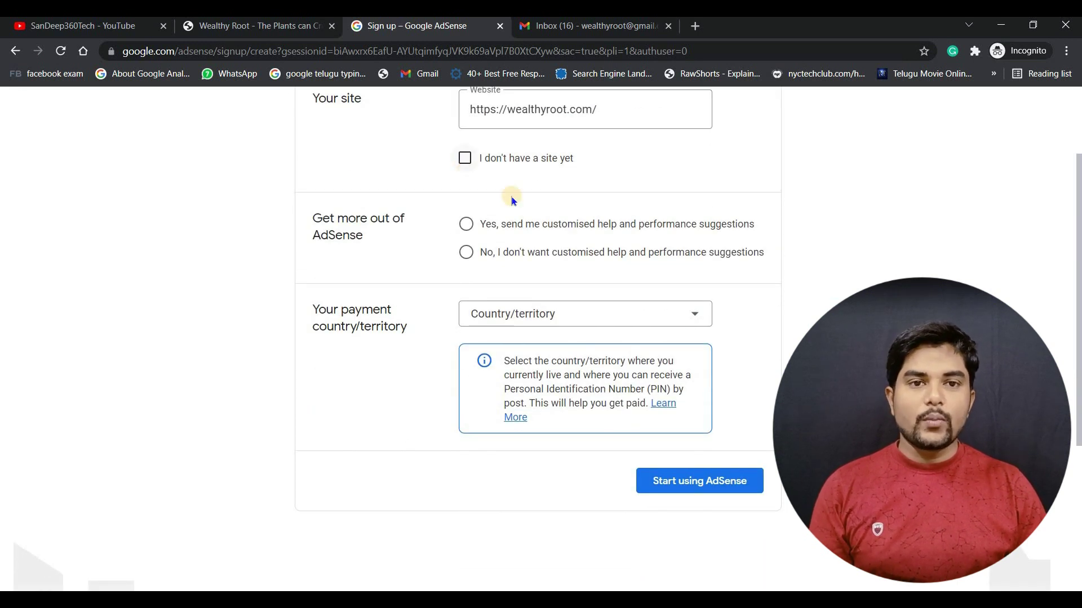
scroll(533, 282, "up", 3)
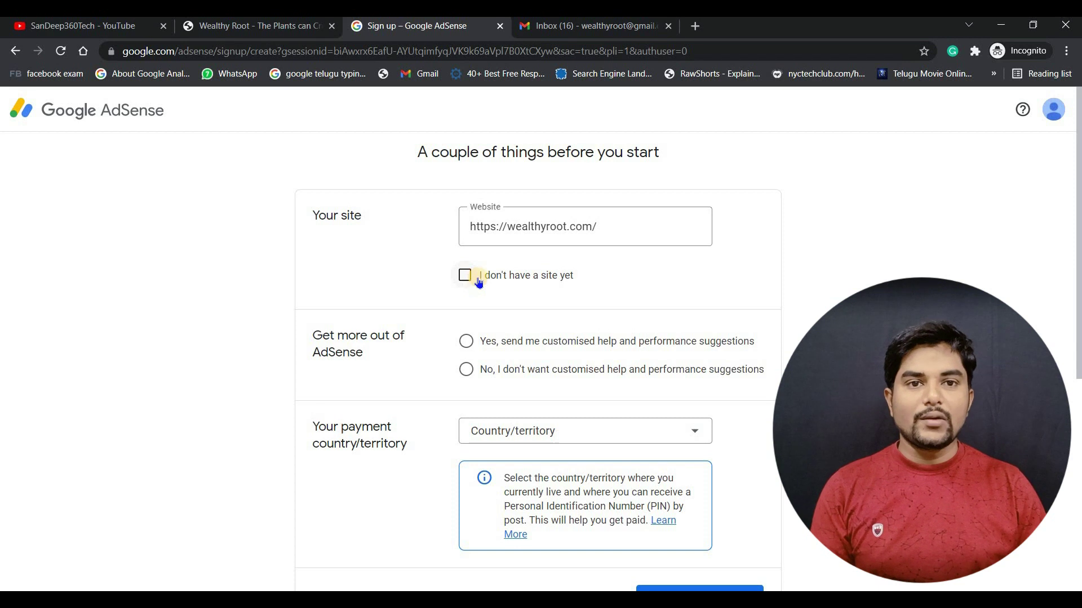
scroll(388, 253, "down", 2)
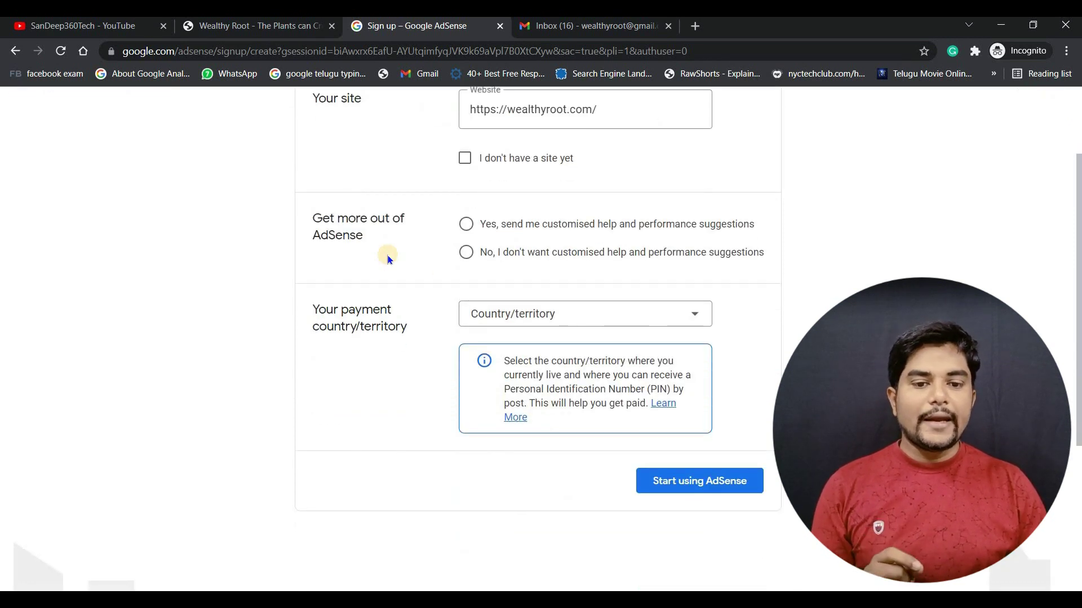
left_click(472, 226)
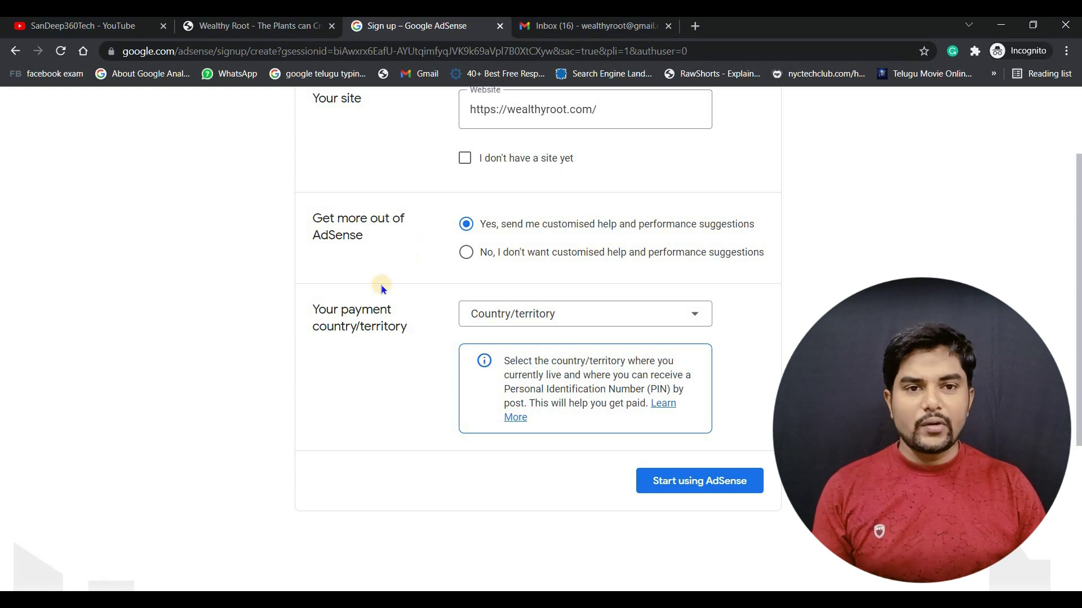
Set the payment country/territory to India.
left_click(509, 315)
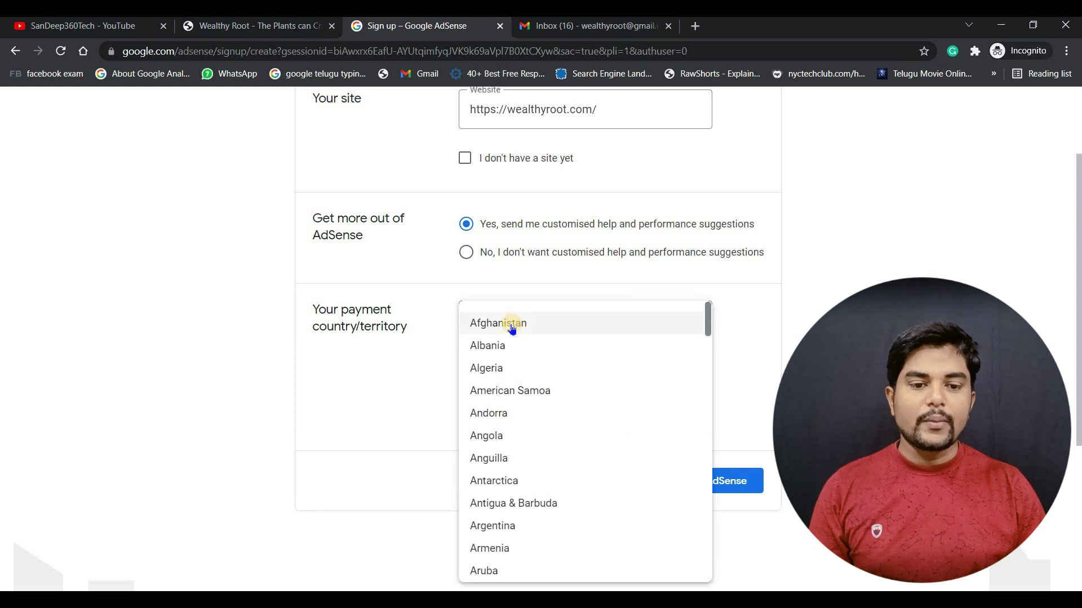
scroll(510, 326, "down", 20)
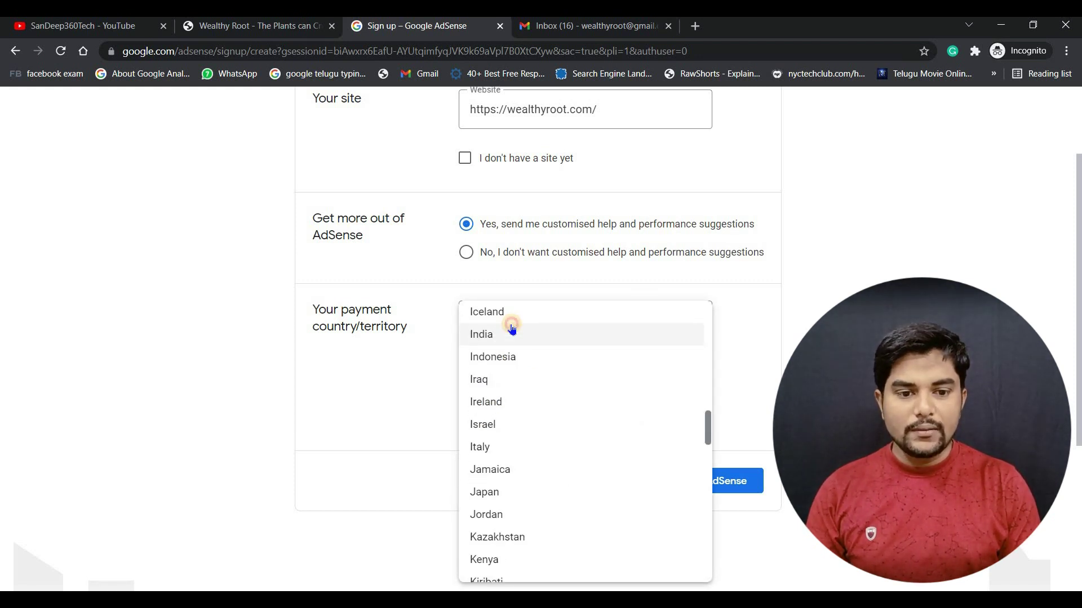
left_click(476, 332)
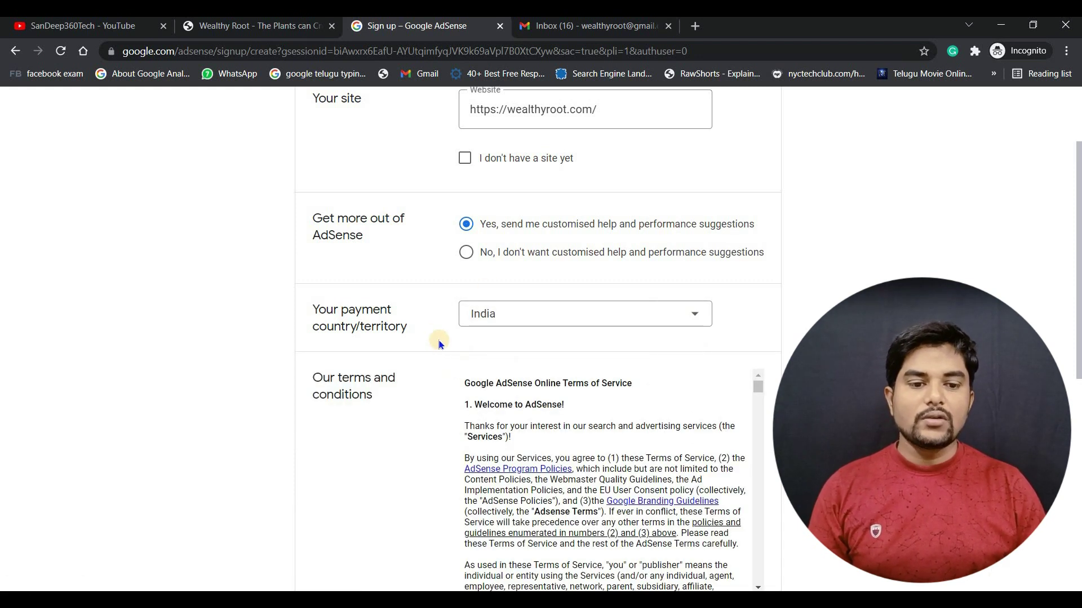
Accept the AdSense terms and conditions agreement and submit the sign-up to start using AdSense.
scroll(437, 338, "down", 2)
scroll(394, 403, "down", 2)
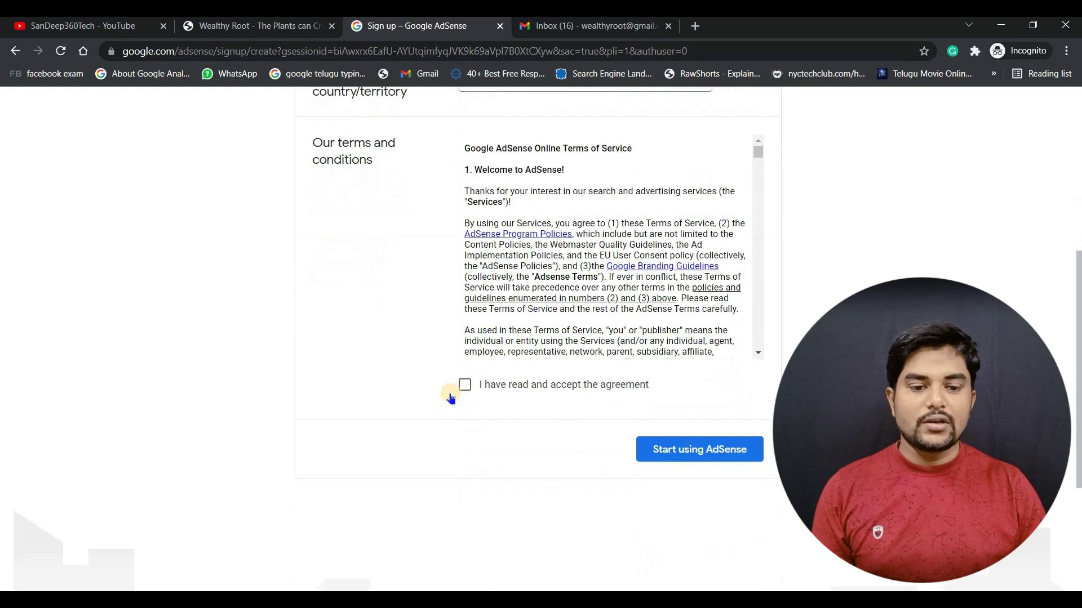
left_click(463, 385)
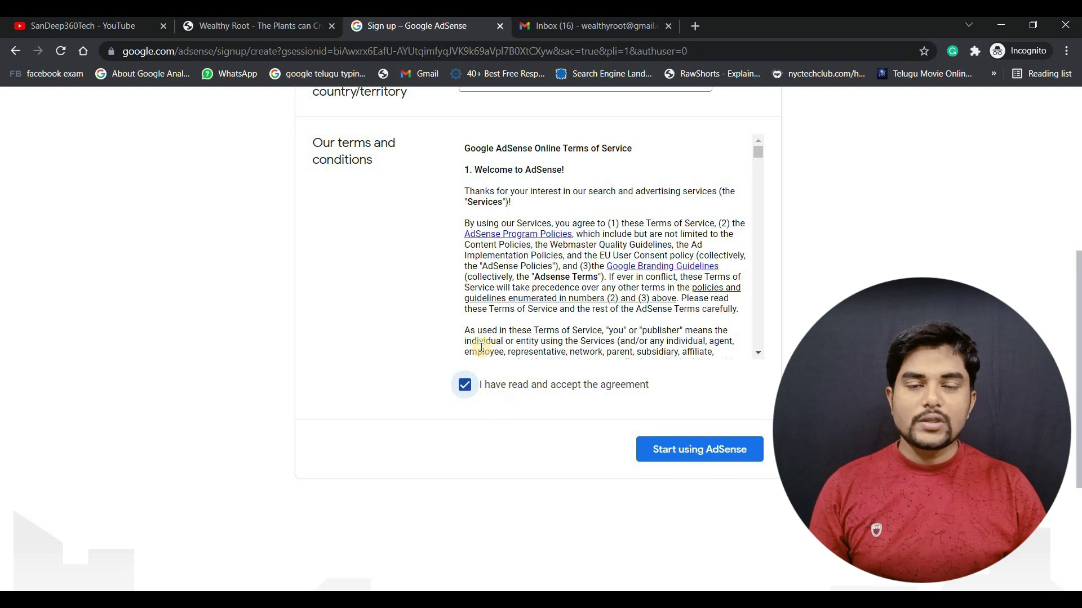
left_click(715, 451)
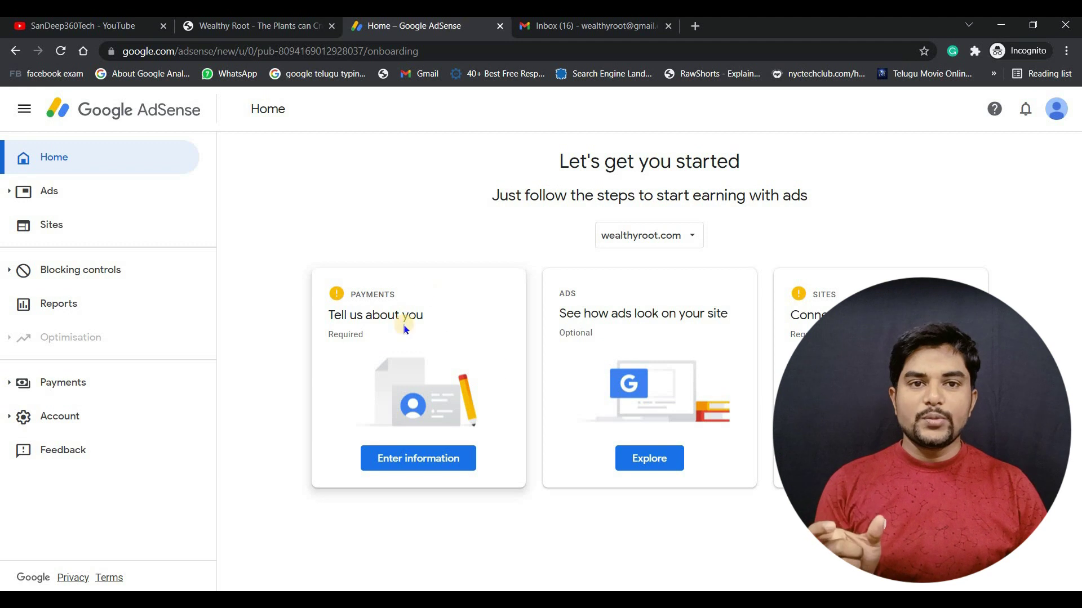
Open the required payments information form and review its account type, name and address fields.
left_click(472, 463)
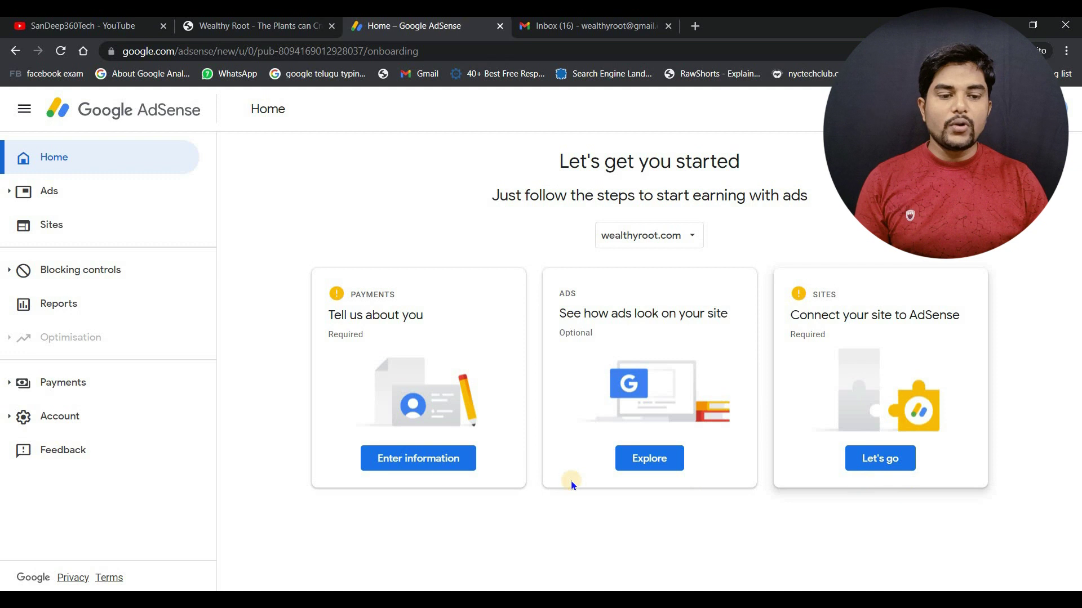
left_click(429, 469)
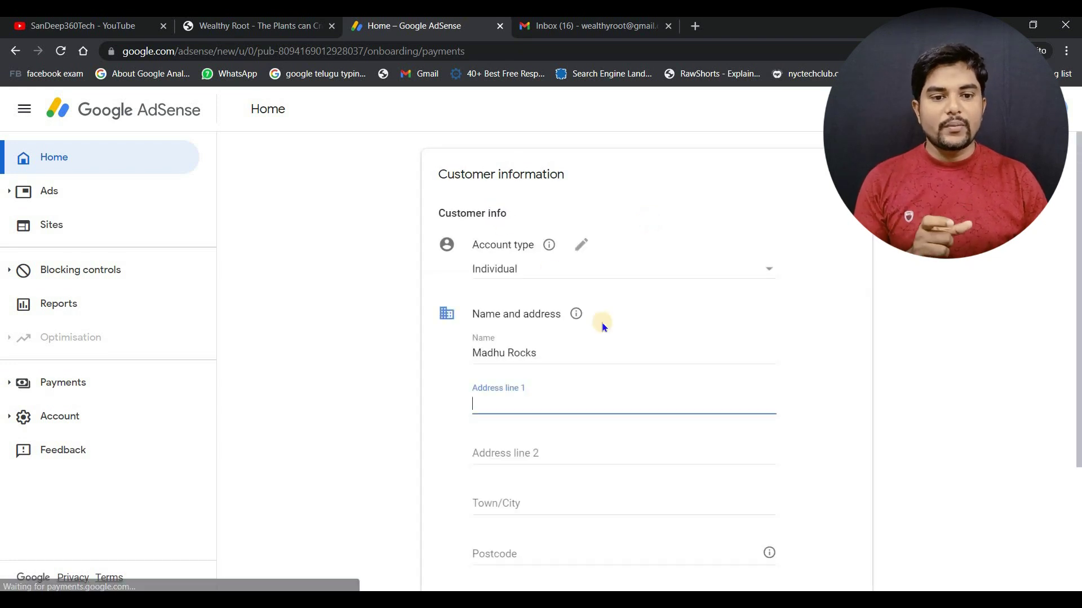
scroll(537, 287, "down", 2)
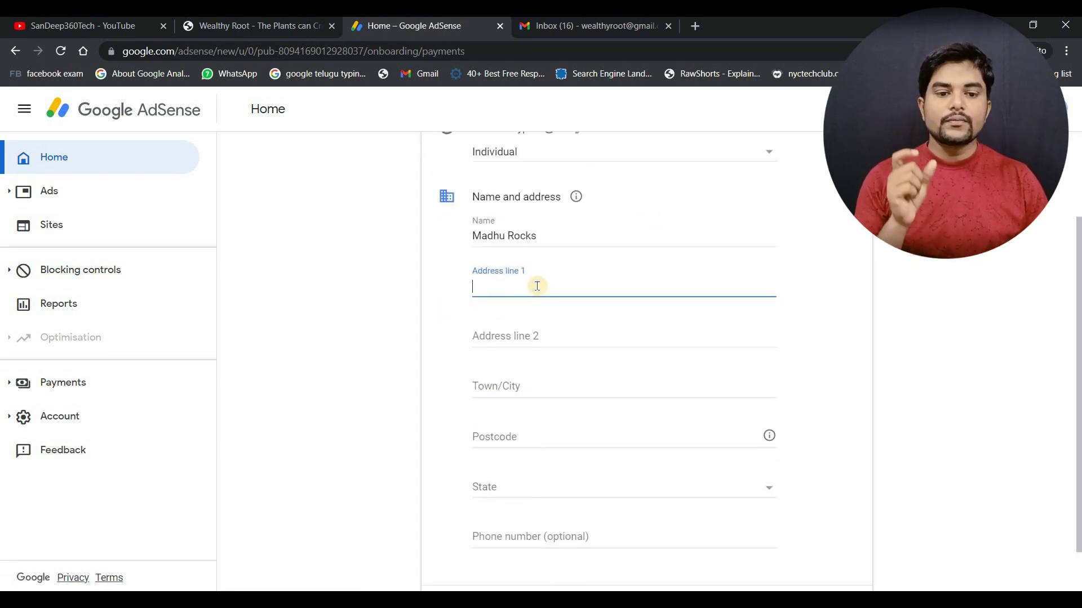
scroll(547, 324, "down", 1)
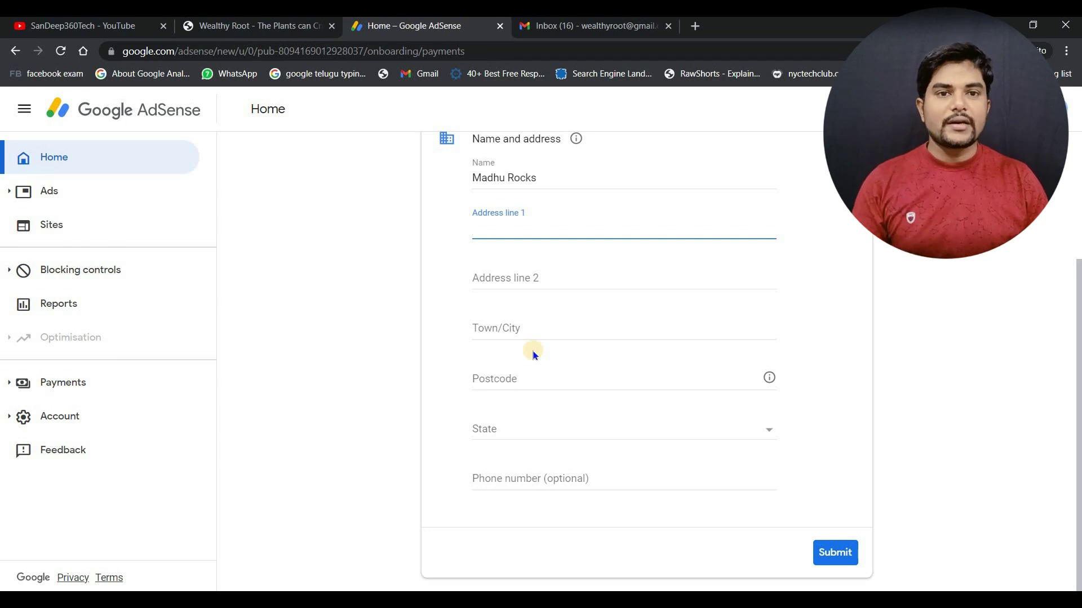
scroll(586, 378, "up", 2)
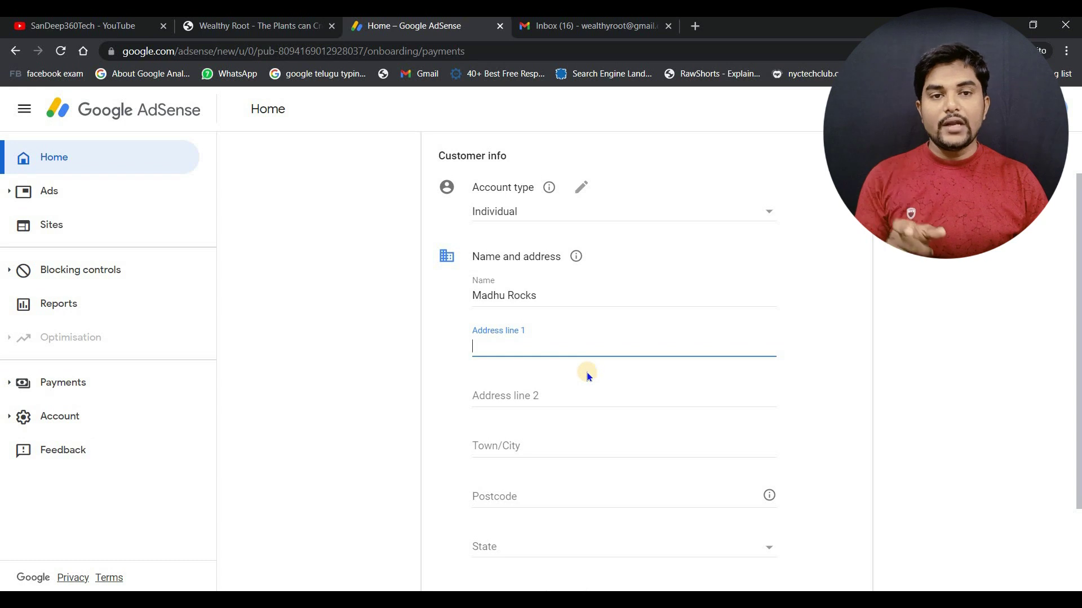
scroll(585, 372, "down", 2)
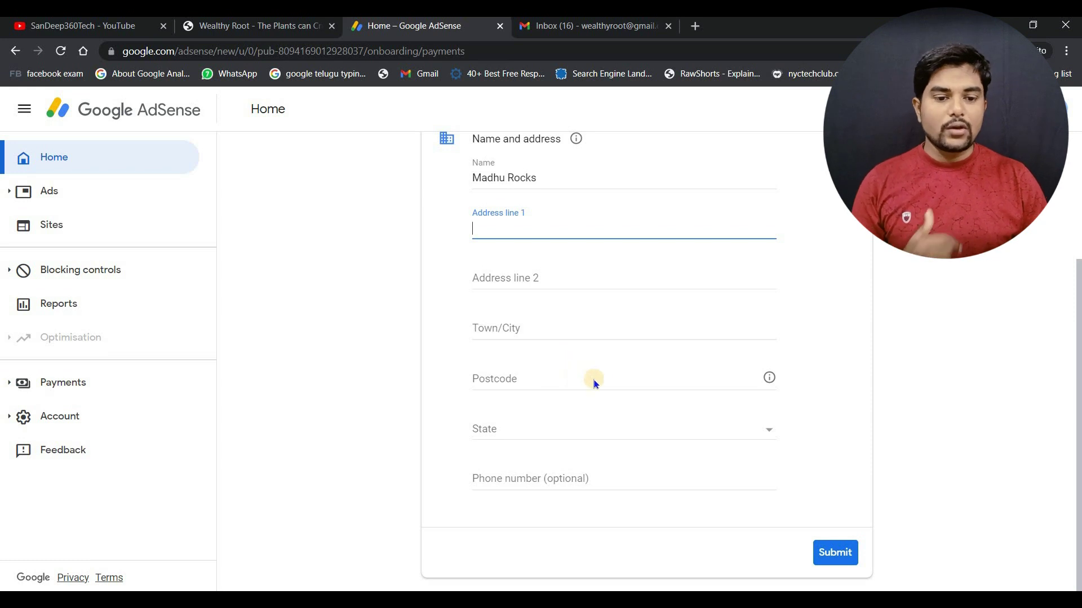
scroll(593, 378, "up", 1)
scroll(614, 390, "up", 2)
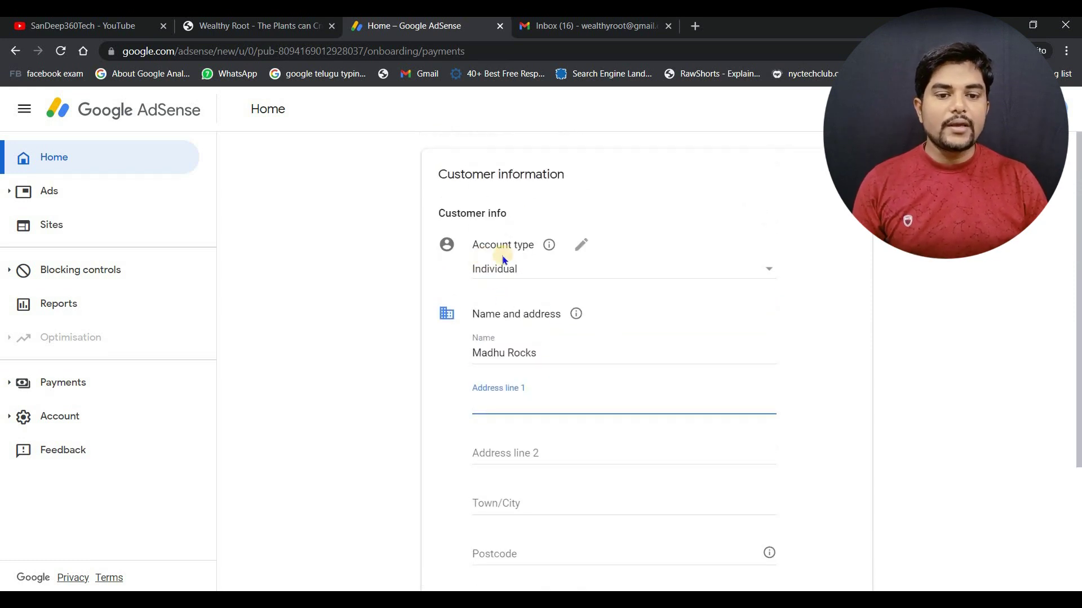
Check the available account types in the customer information form and look over the remaining address fields.
left_click(523, 289)
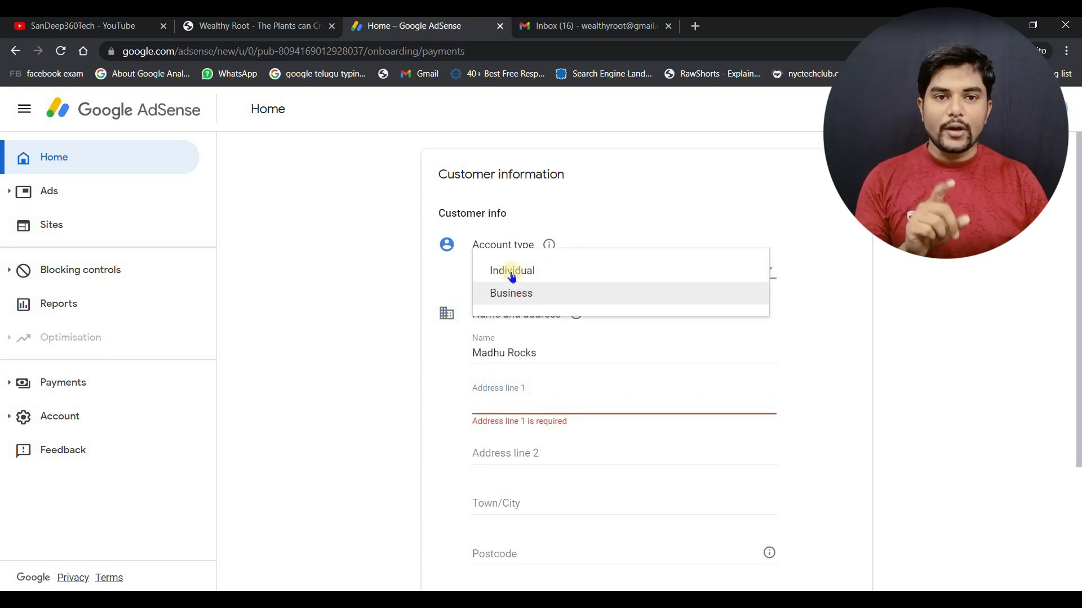
left_click(444, 266)
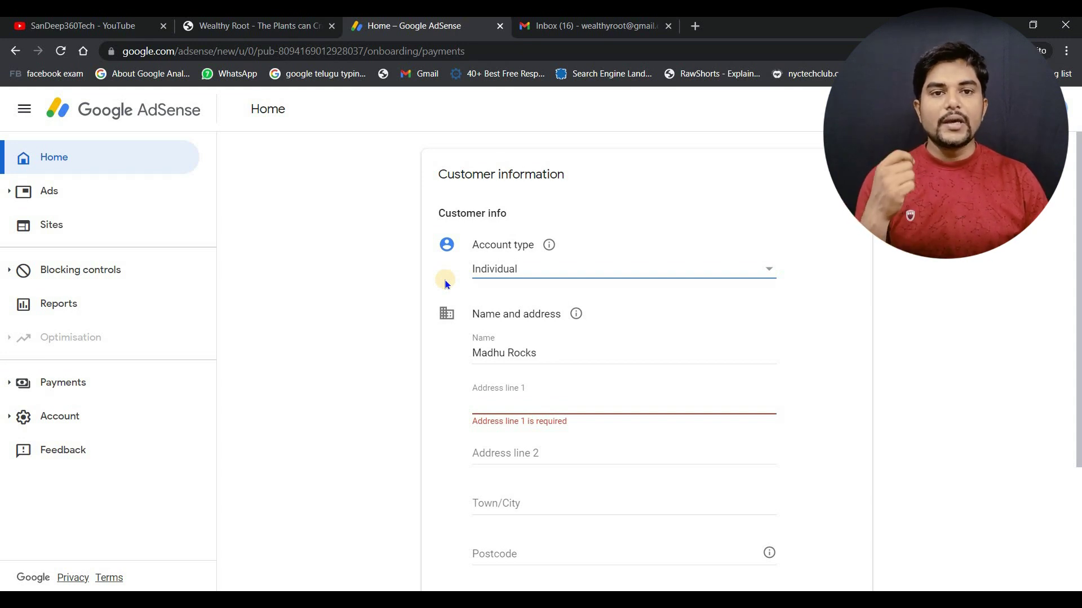
left_click(428, 281)
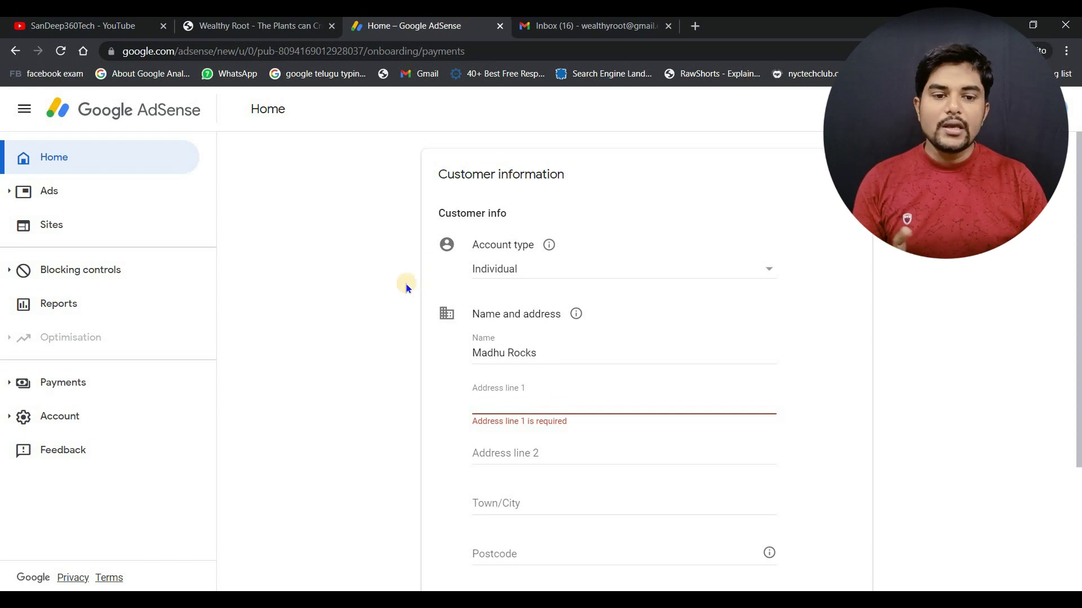
scroll(530, 237, "down", 2)
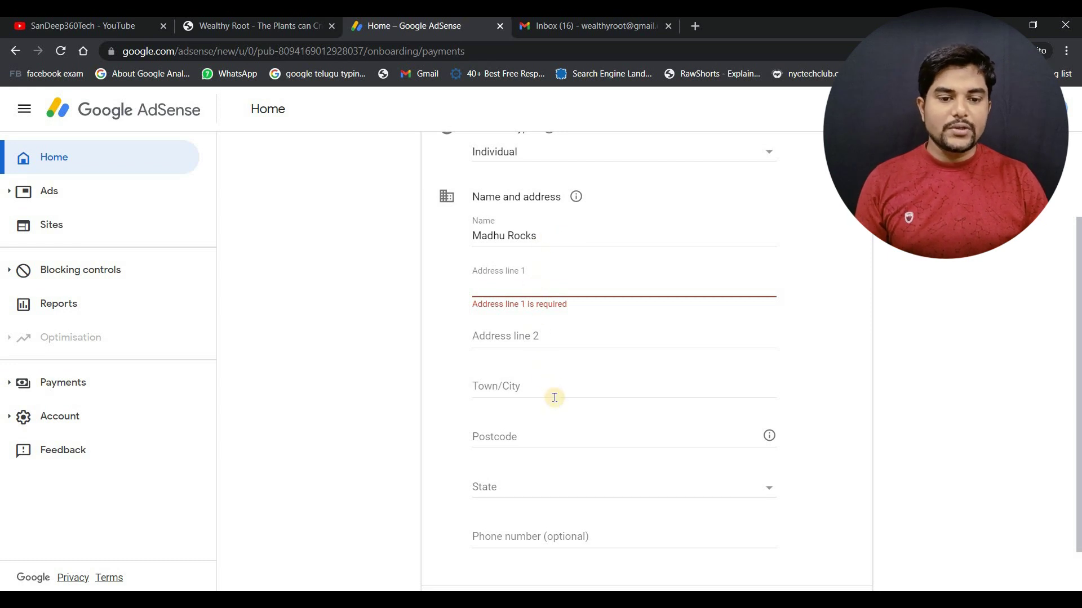
scroll(556, 357, "down", 1)
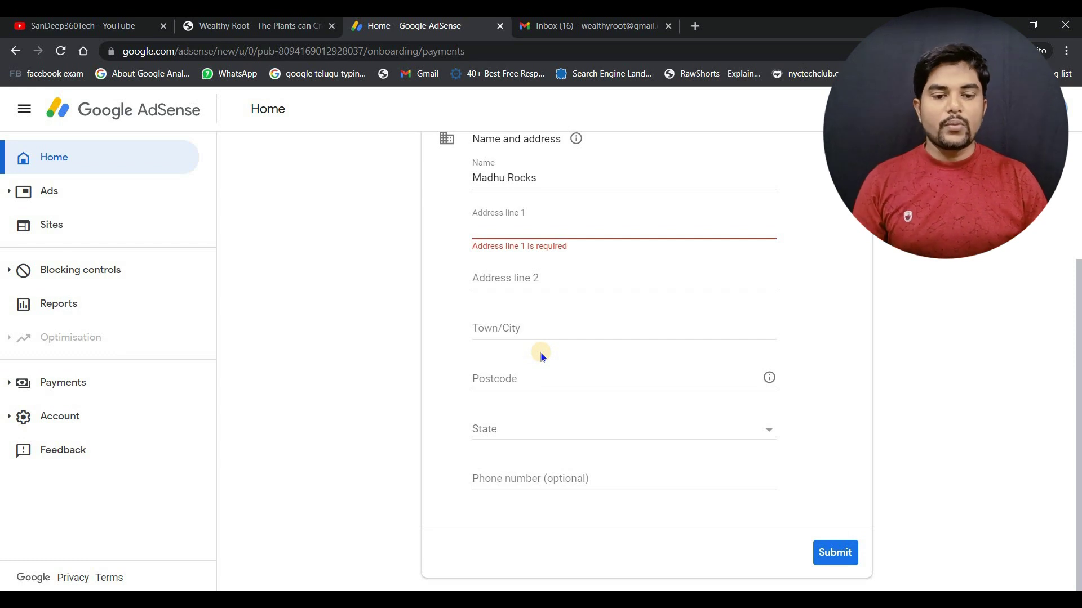
scroll(543, 357, "up", 2)
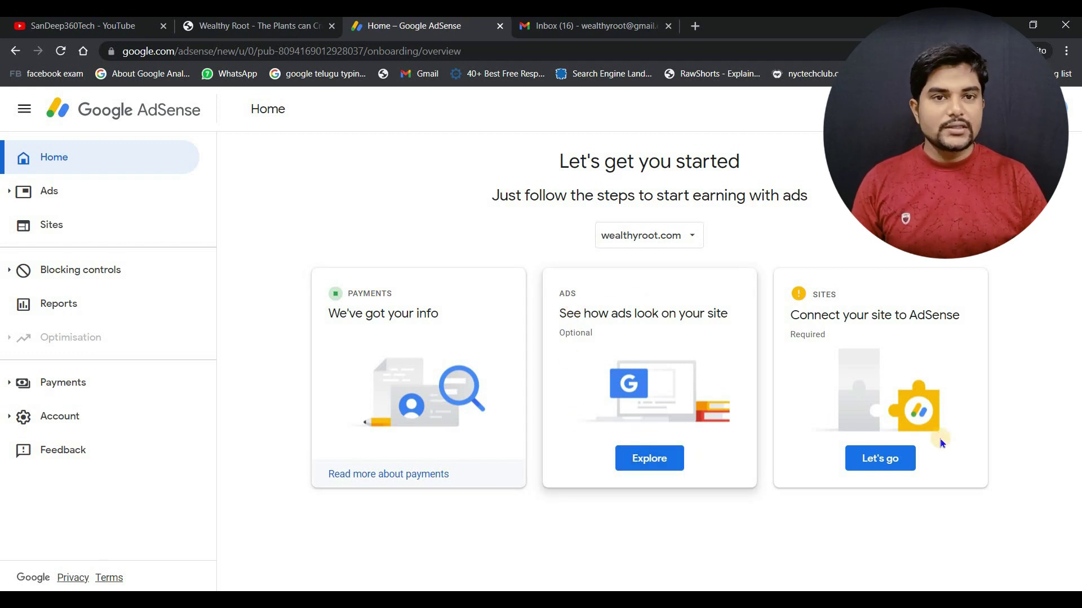
Open the required site connection setup for wealthyroot.com and review its instructions and AdSense code.
left_click(882, 460)
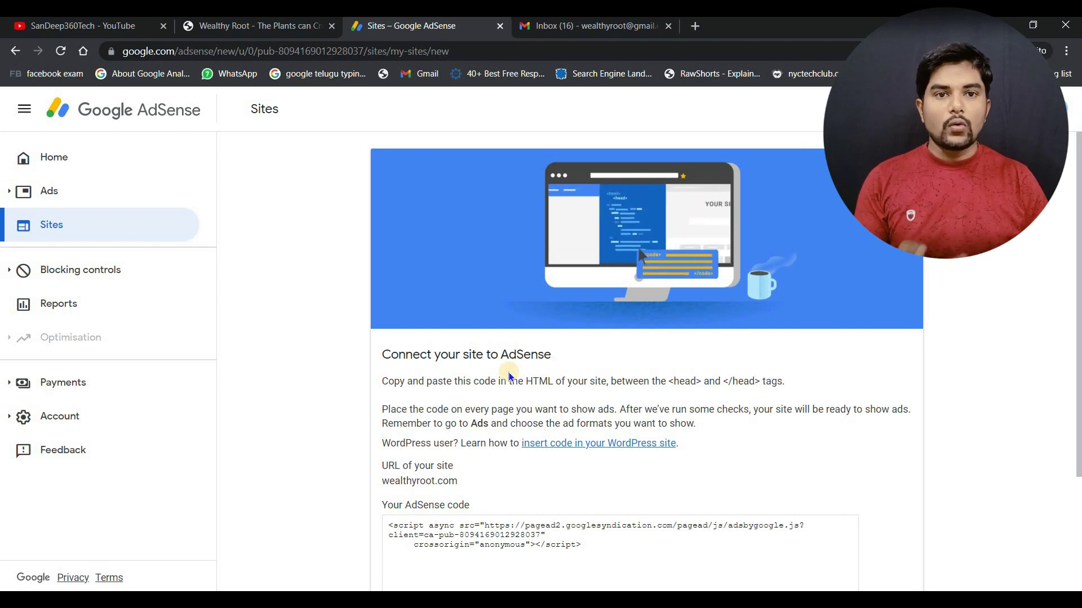
scroll(511, 452, "down", 2)
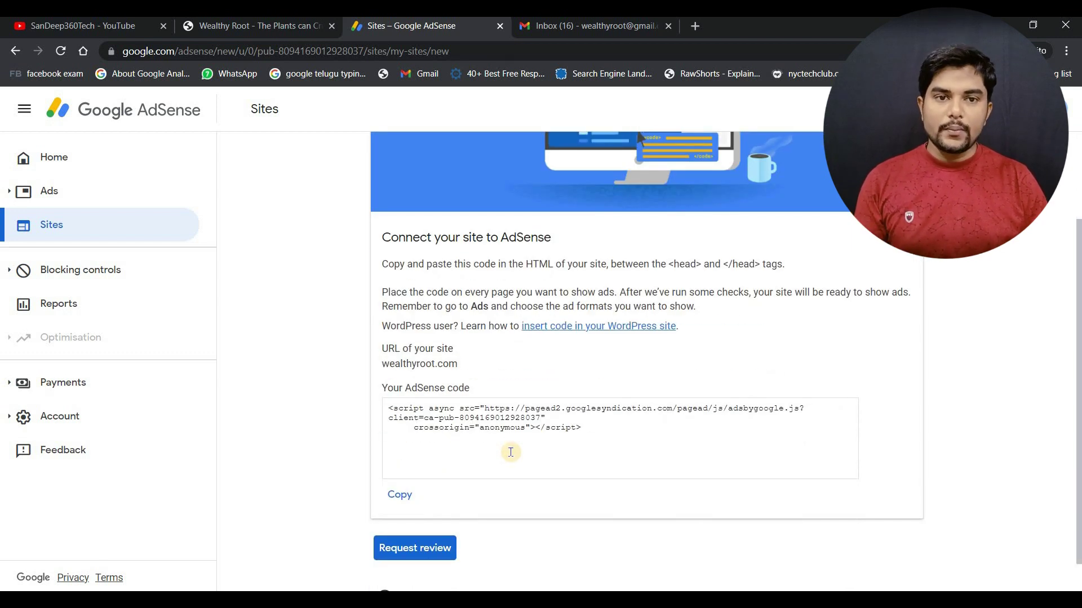
scroll(471, 363, "up", 2)
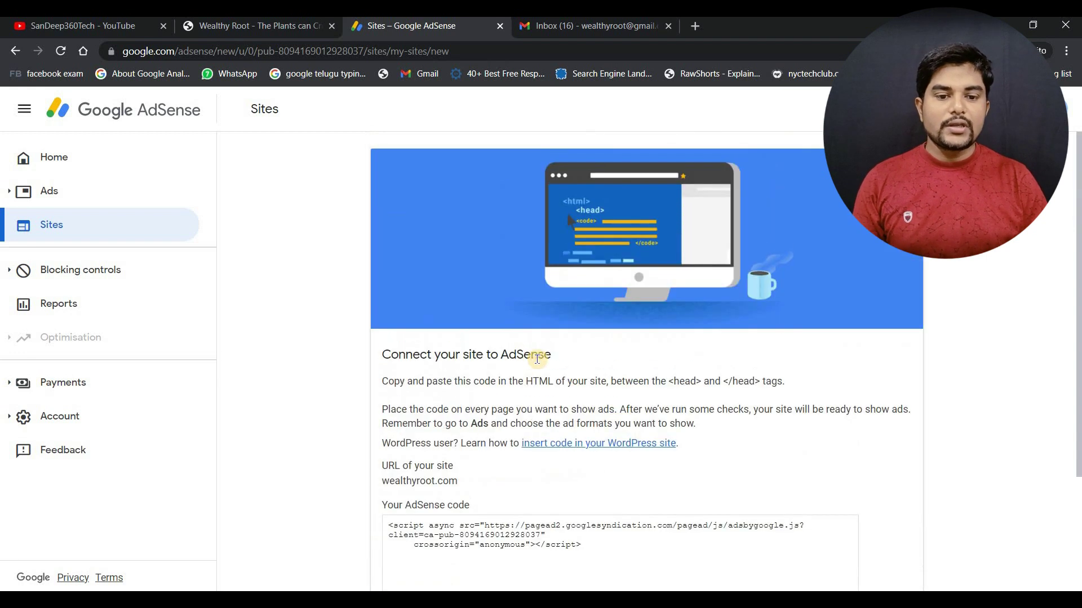
scroll(490, 379, "down", 3)
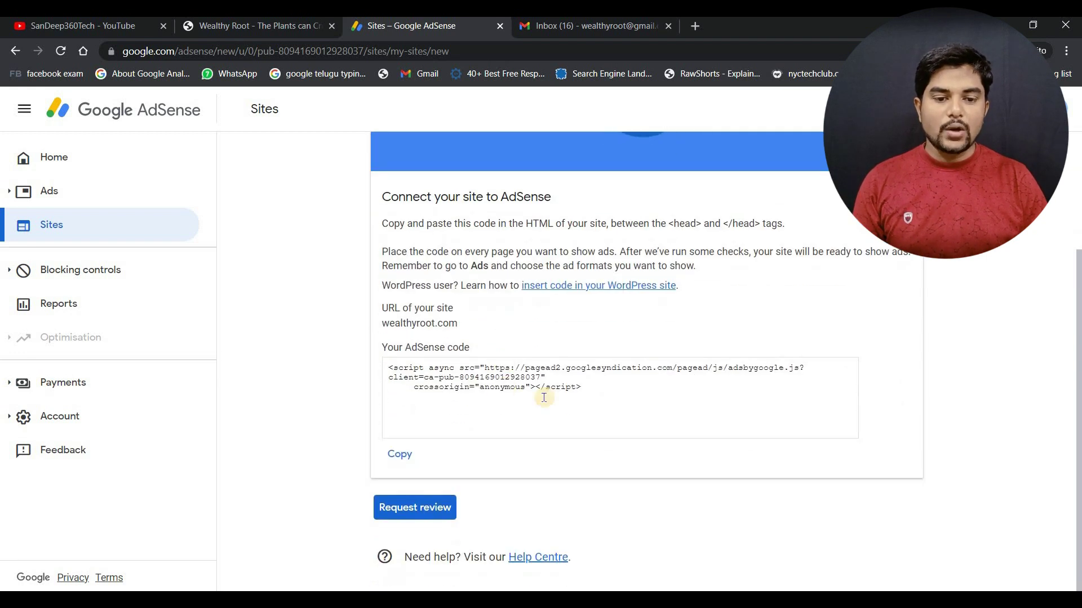
Copy the AdSense code for wealthyroot.com from the site connection page.
left_click_drag(394, 372, 632, 416)
left_click(400, 457)
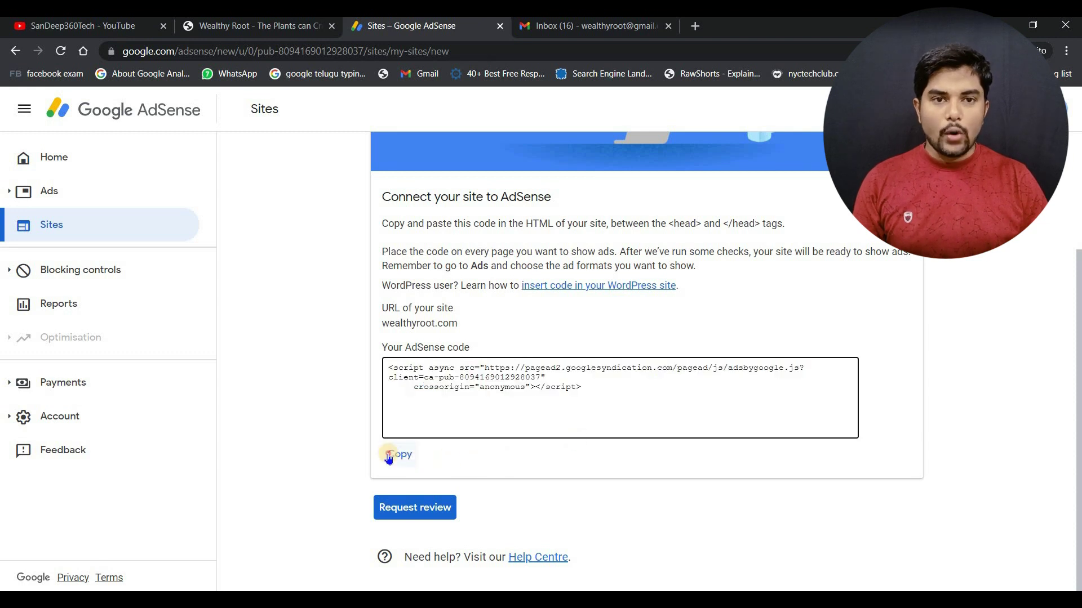
left_click(389, 457)
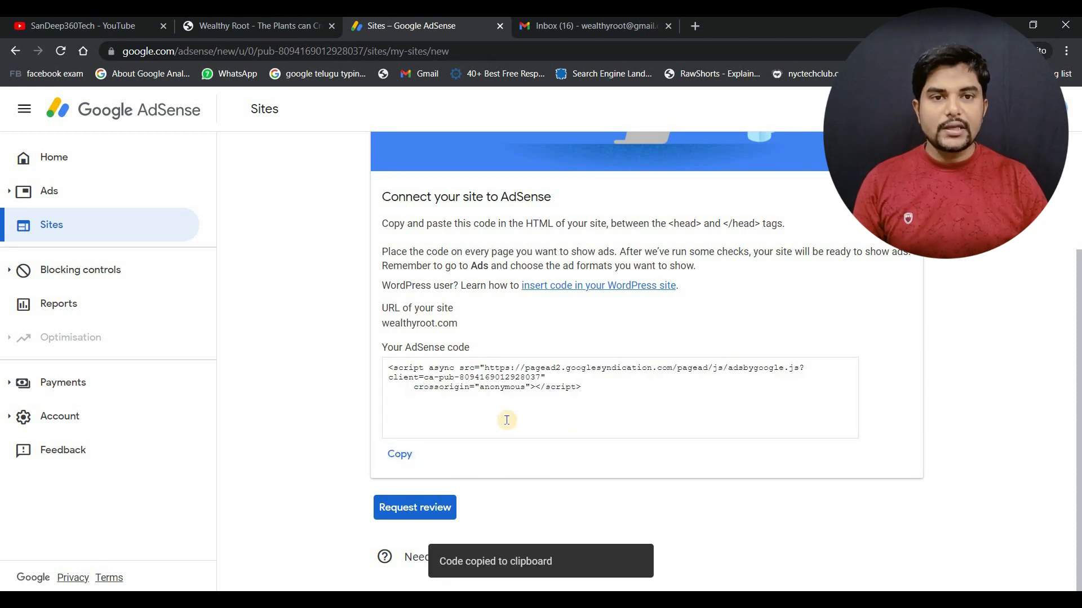
Switch to the wealthyroot.com site and open its WordPress admin dashboard at wealthyroot.com/wp-admin.
left_click(228, 26)
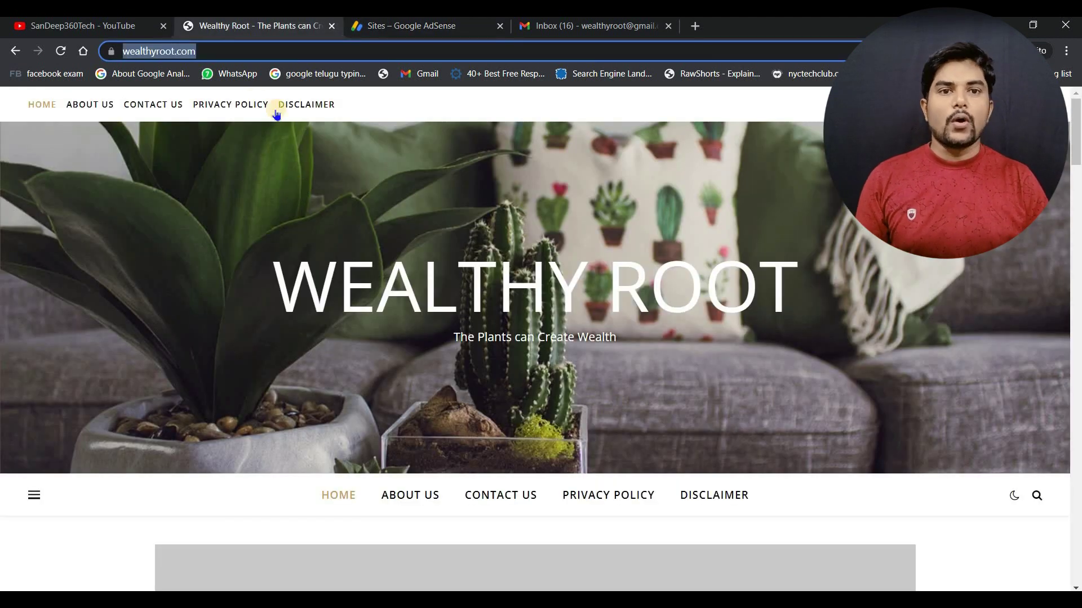
left_click(265, 51)
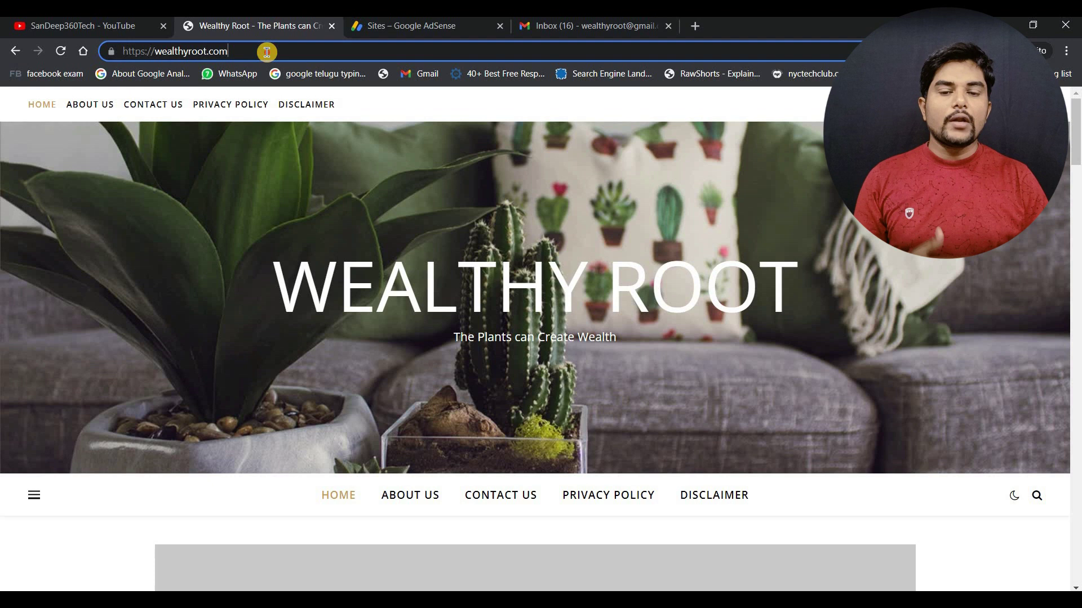
type("/")
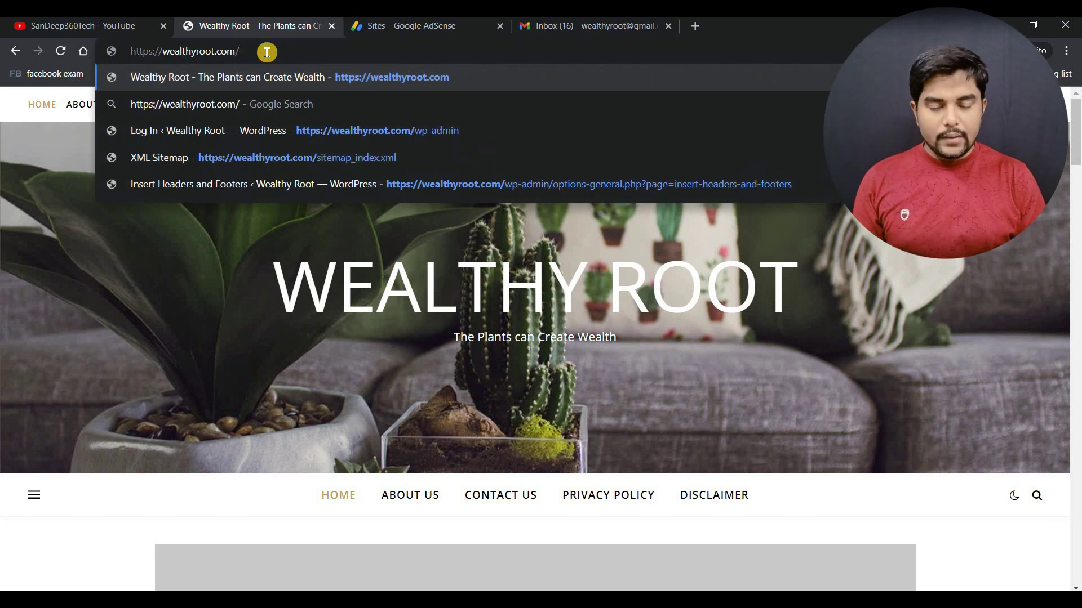
left_click(276, 131)
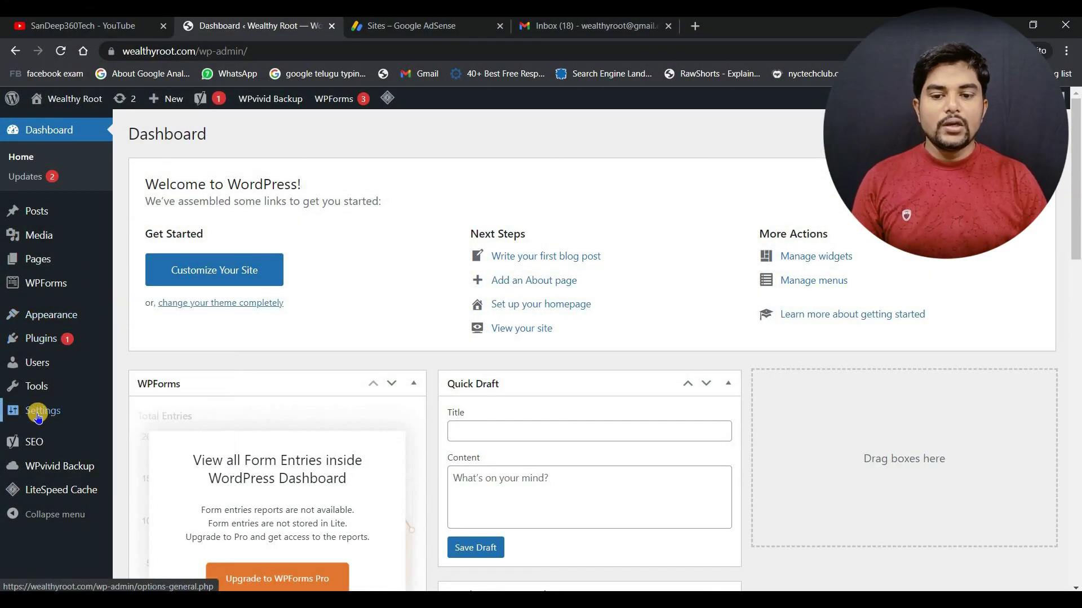
Search the WordPress plugin directory for "insert header" to find a header script plugin.
mouse_move(39, 417)
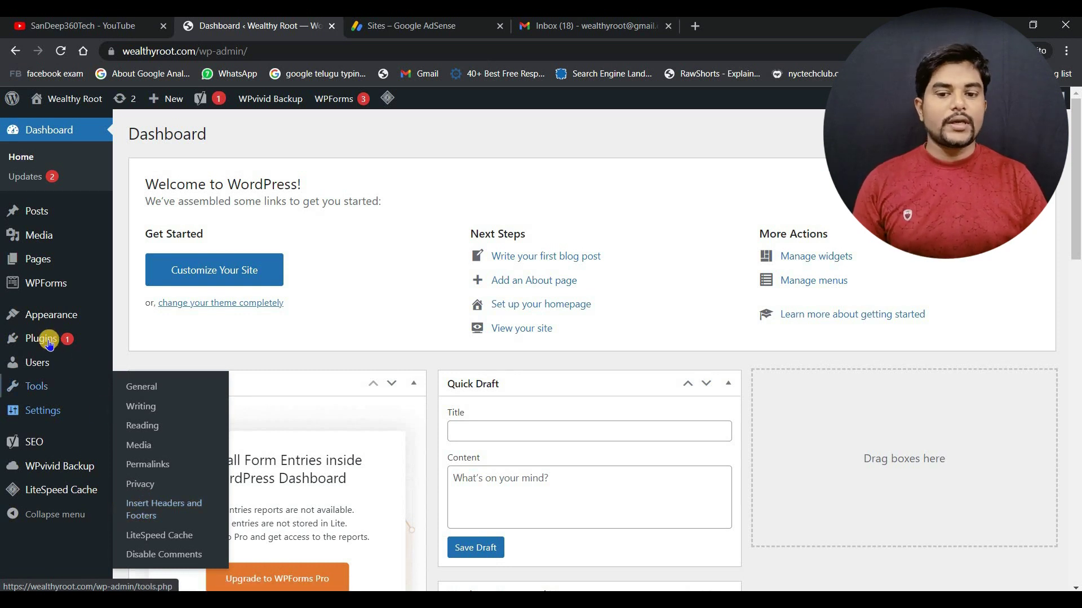
mouse_move(49, 344)
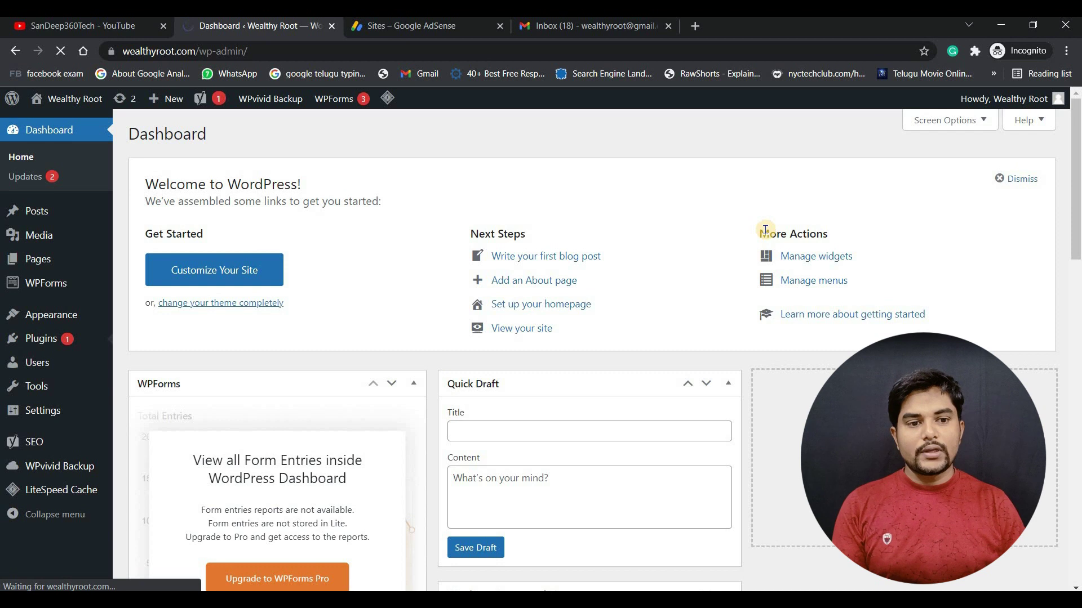
left_click(891, 176)
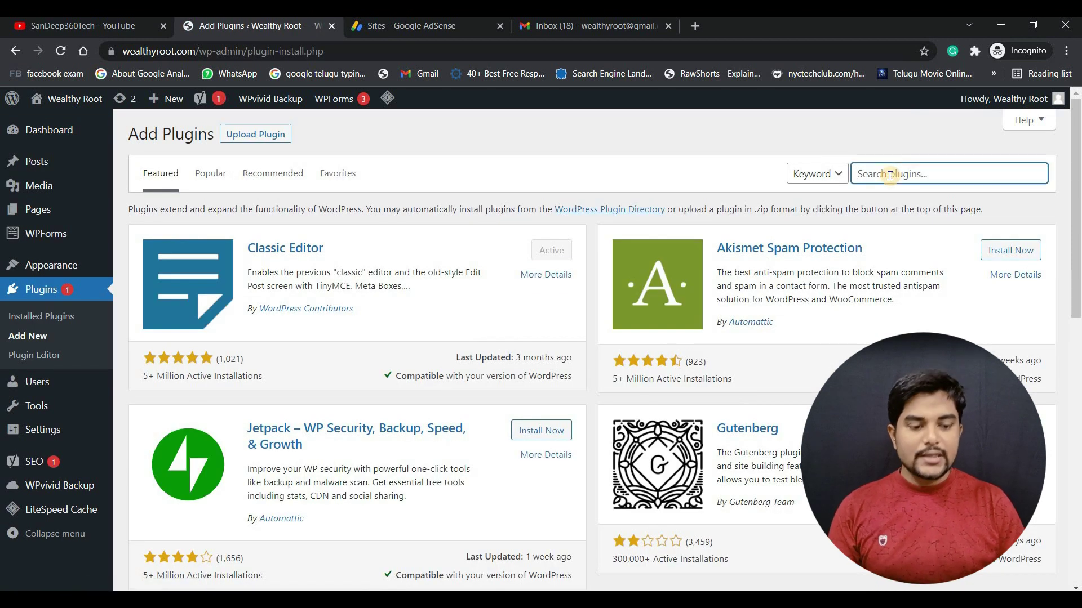
type("insert header")
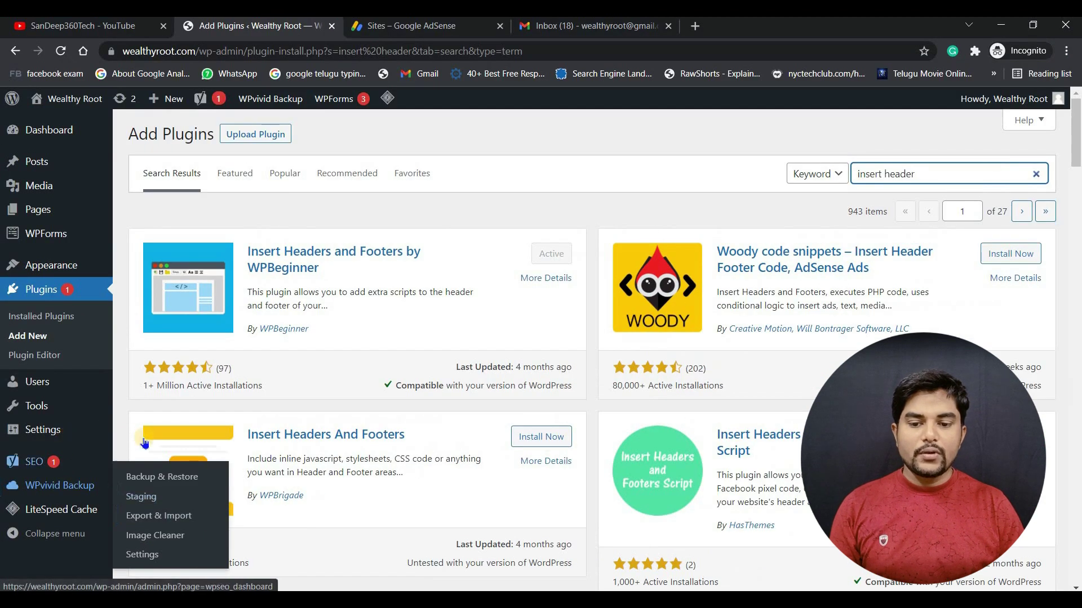
Open the Insert Headers and Footers settings and look over the header, body and footer script sections.
left_click(158, 507)
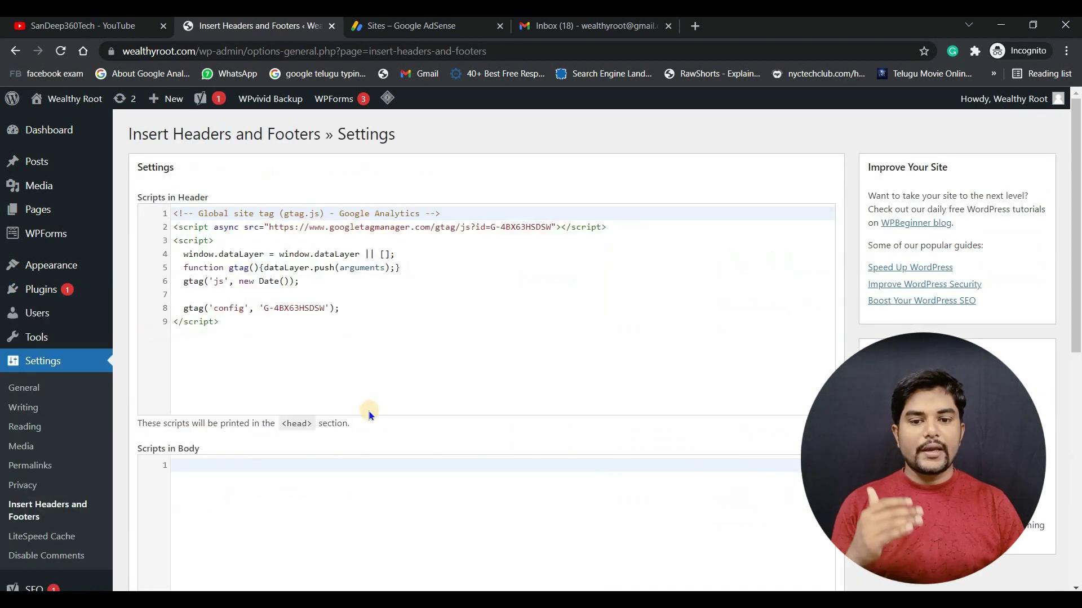
scroll(374, 414, "down", 8)
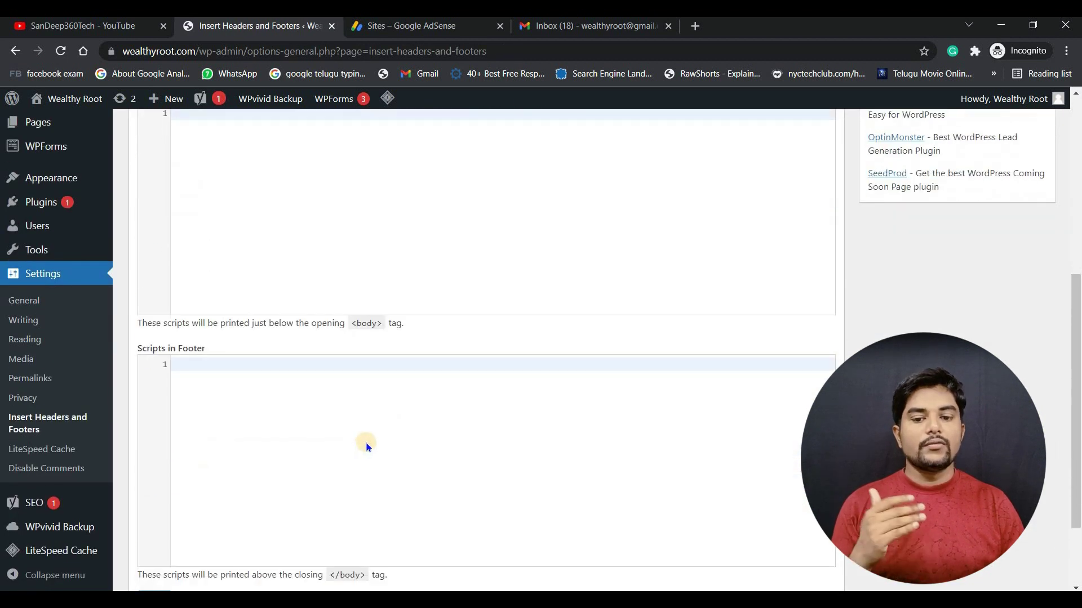
scroll(377, 434, "up", 8)
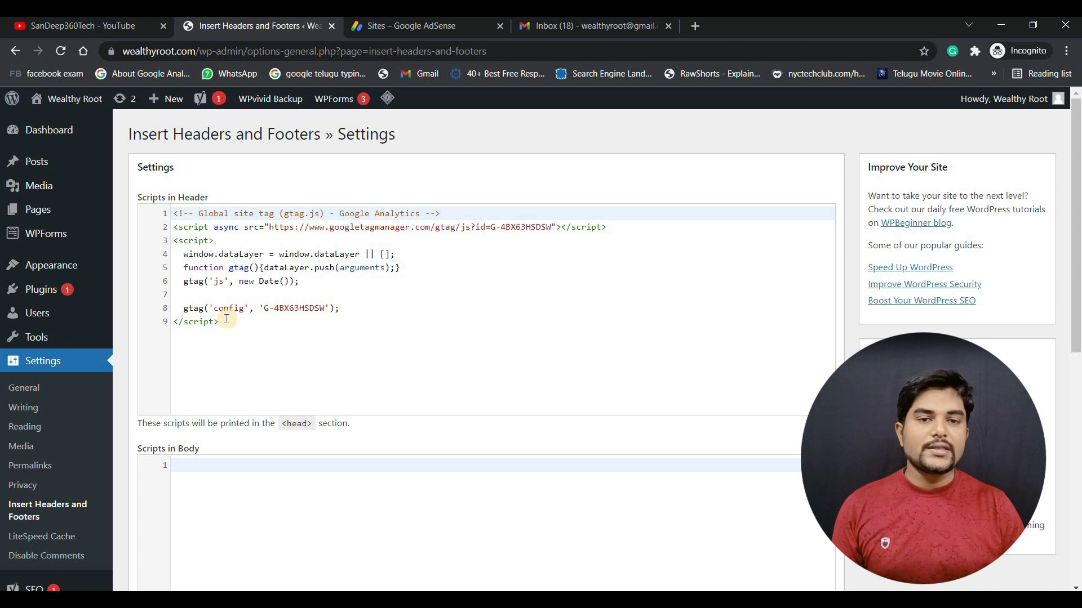
Paste the AdSense code on a new line below the Google Analytics script in Scripts in Header and check it against AdSense.
left_click(284, 328)
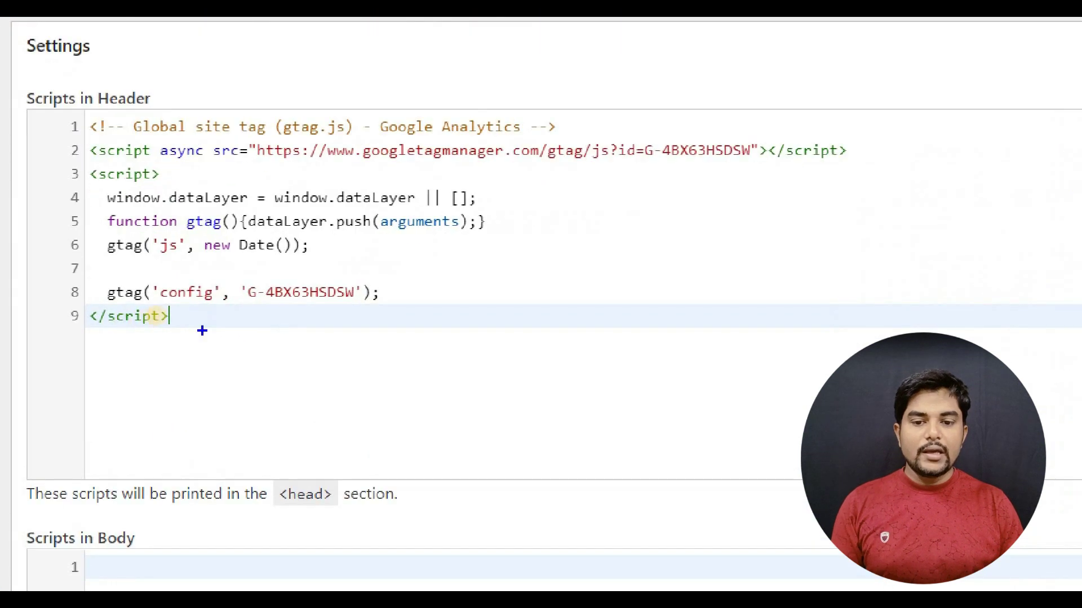
mouse_move(71, 304)
left_mouse_down()
mouse_move(139, 333)
mouse_move(196, 313)
left_mouse_up()
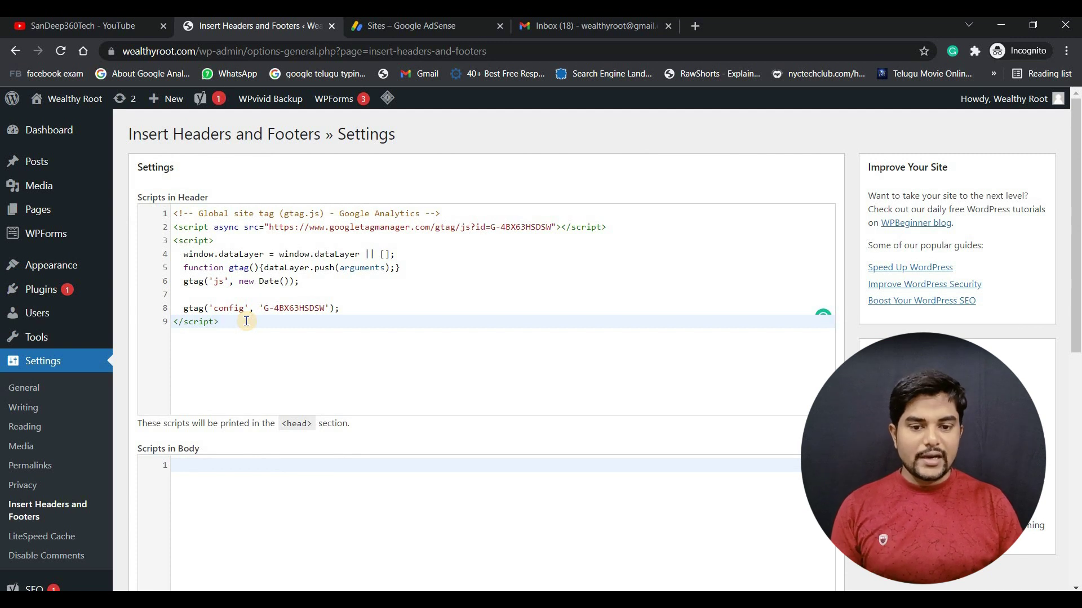
key("Return")
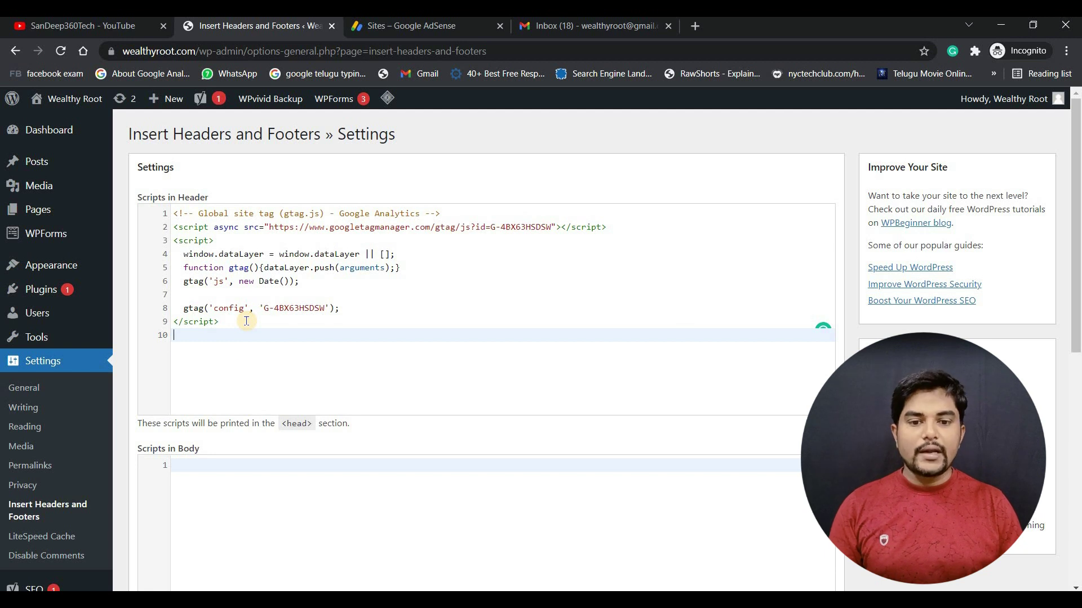
key("ctrl+v")
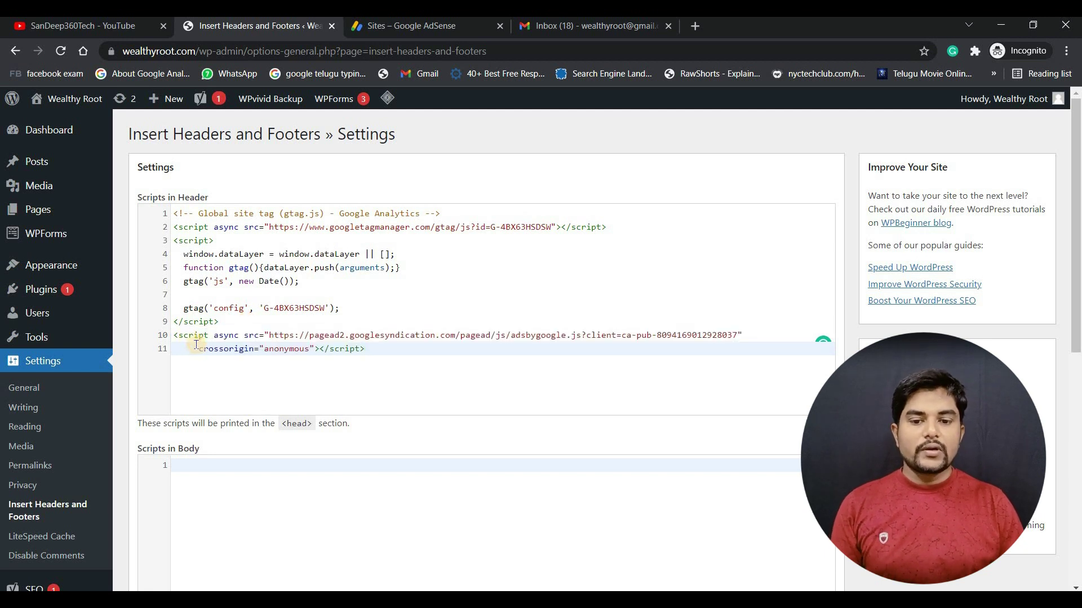
left_click(406, 26)
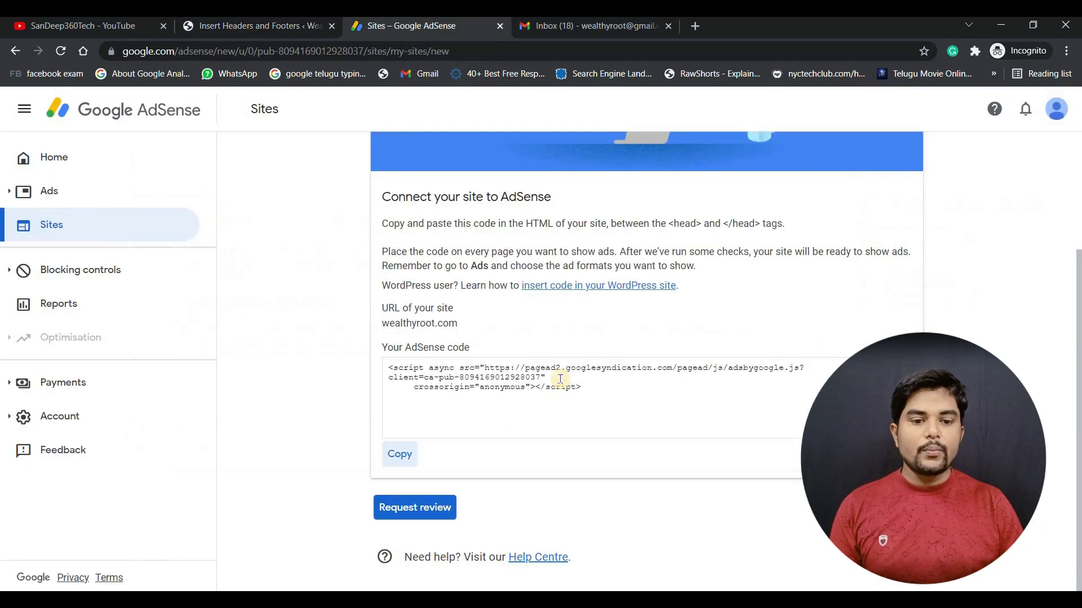
left_click(249, 26)
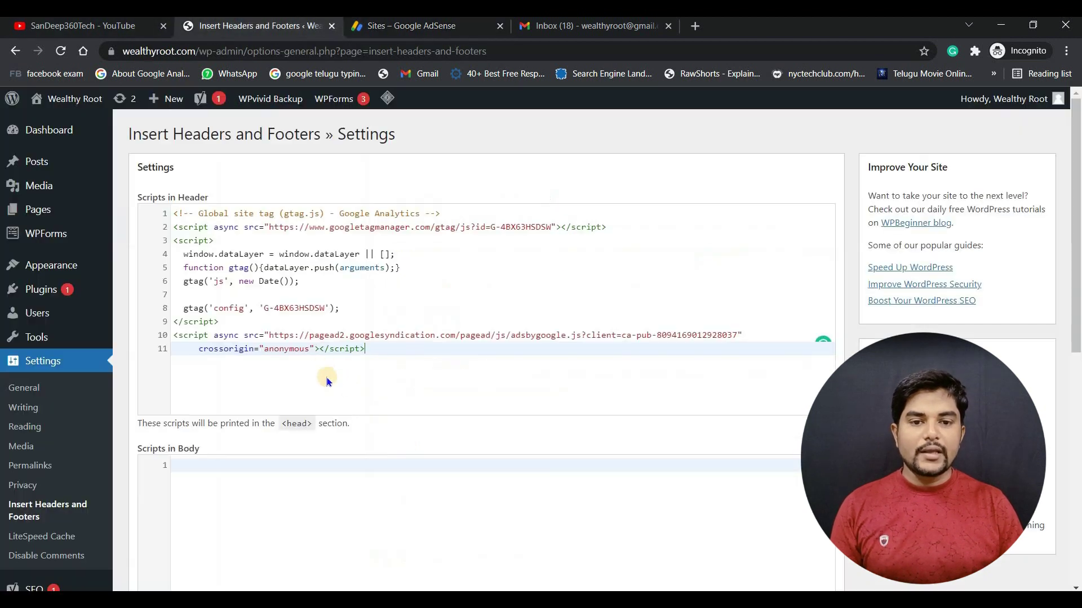
Save the Insert Headers and Footers settings.
scroll(349, 338, "down", 8)
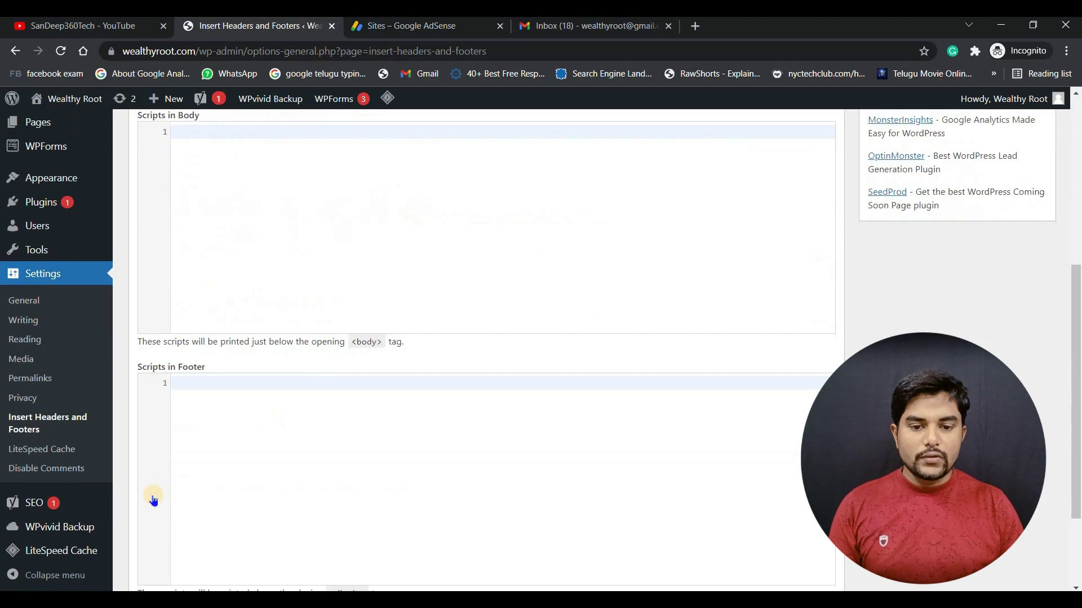
key("Tab")
key("Return")
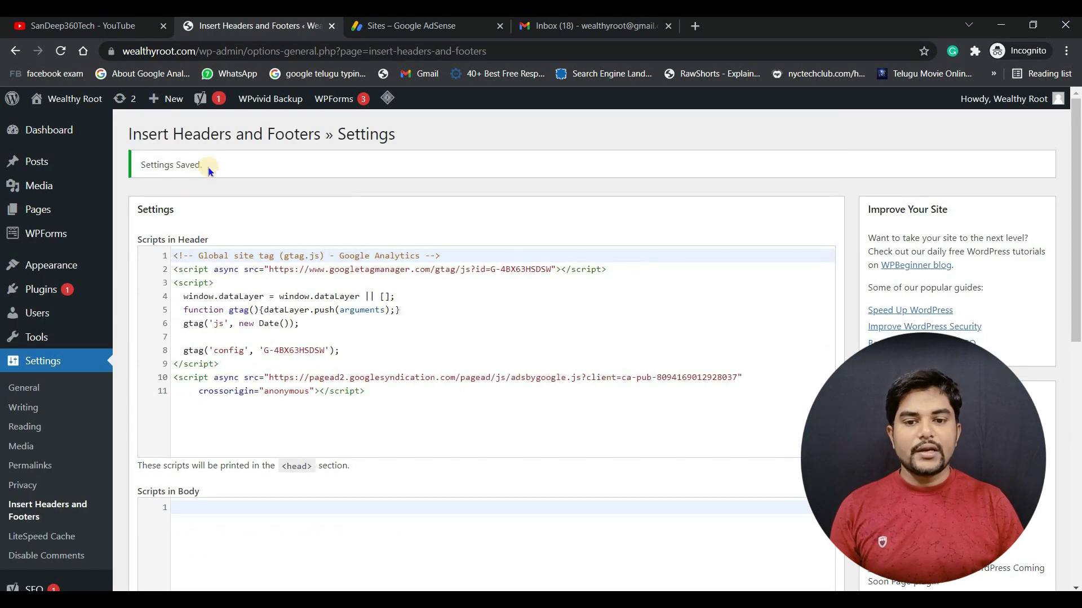
left_click_drag(142, 166, 236, 172)
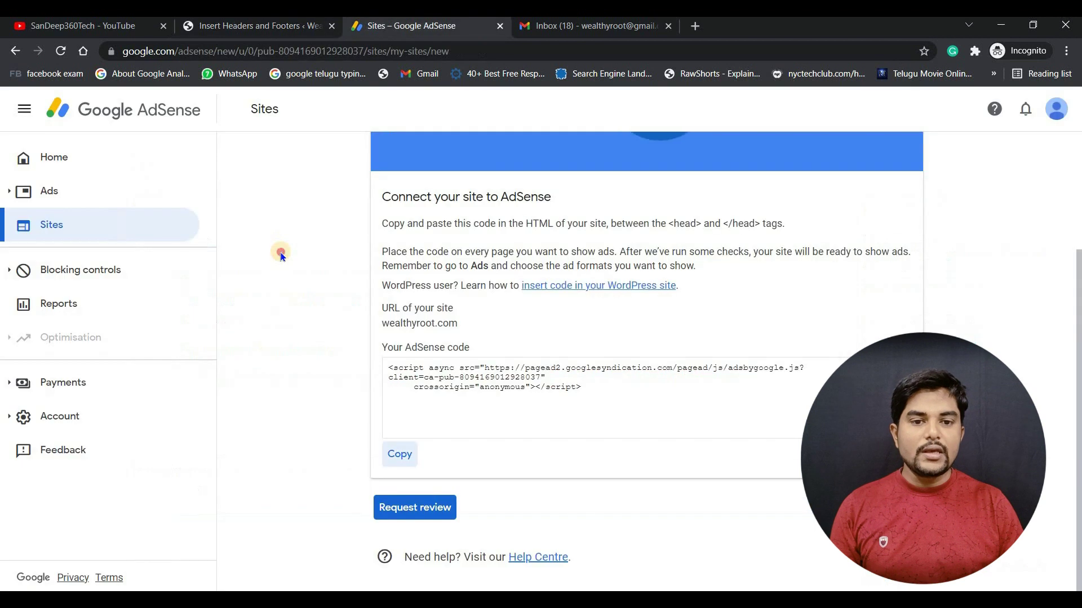
Return to AdSense, request the review of wealthyroot.com and look over the onboarding overview.
left_click(366, 27)
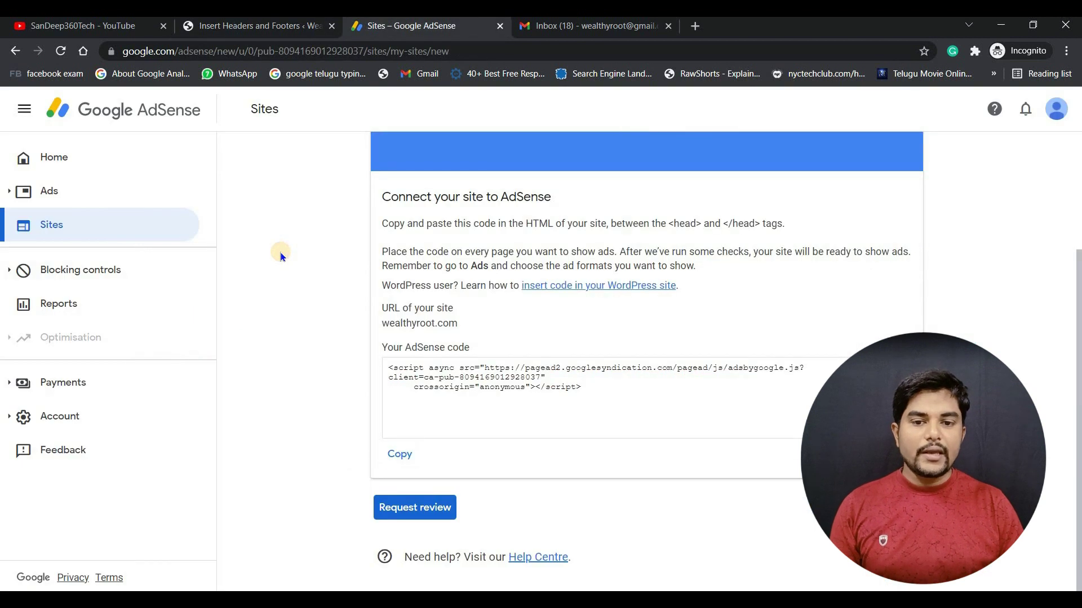
left_click(399, 509)
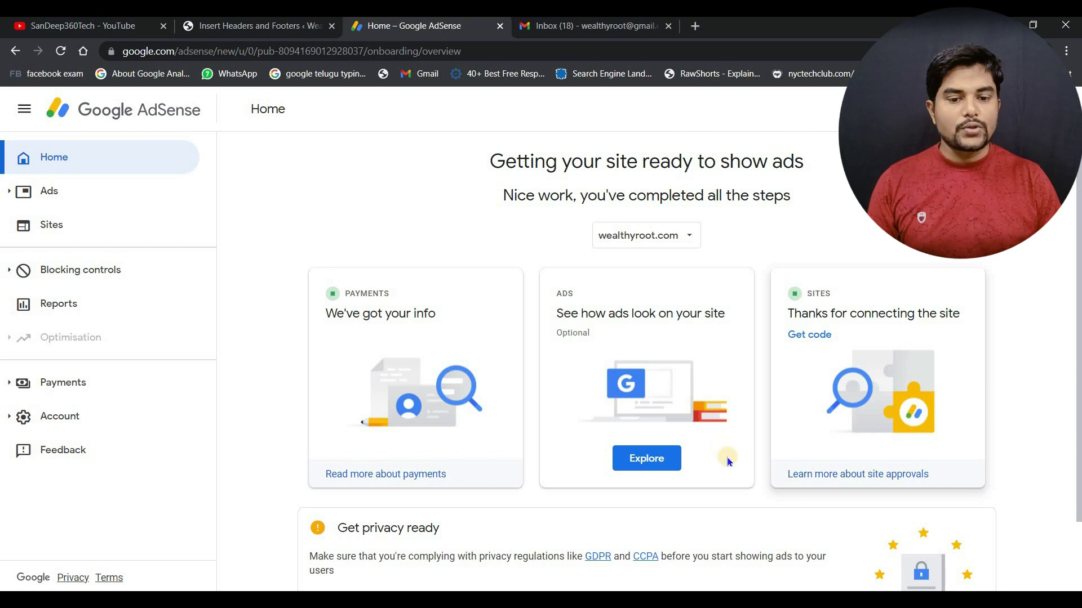
scroll(727, 459, "down", 1)
scroll(685, 445, "up", 1)
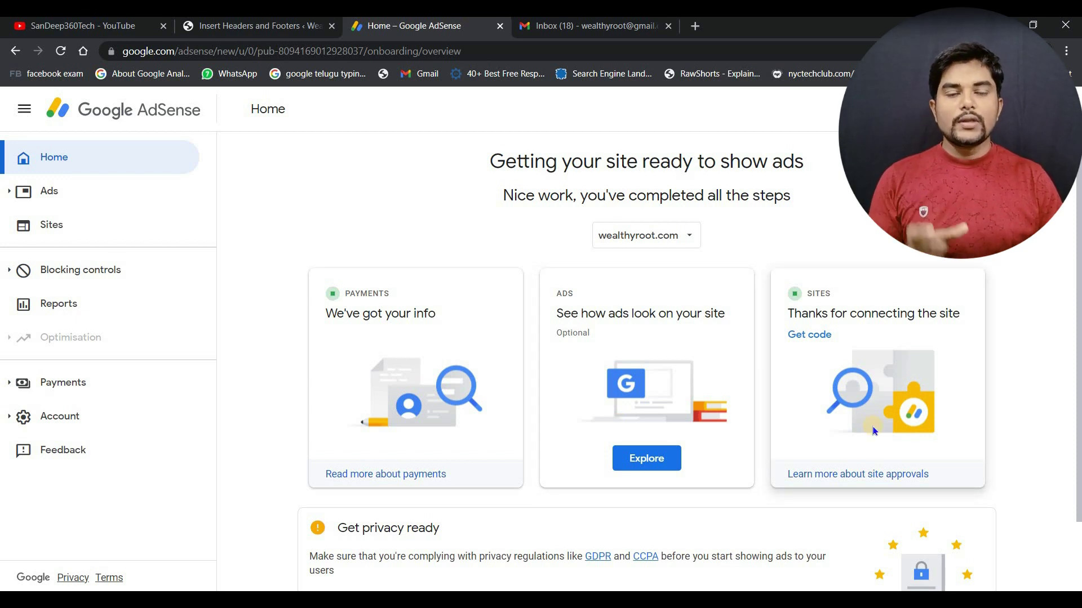
Check the site's saved header scripts again, then open the AdSense ad settings preview for wealthyroot.com.
left_click(223, 35)
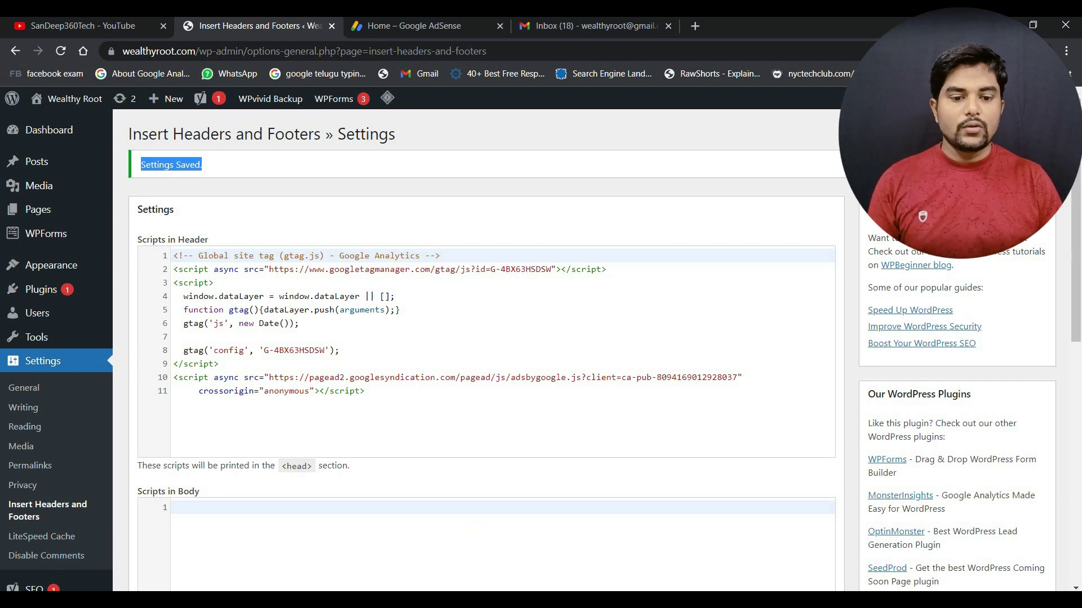
key("ctrl+Tab")
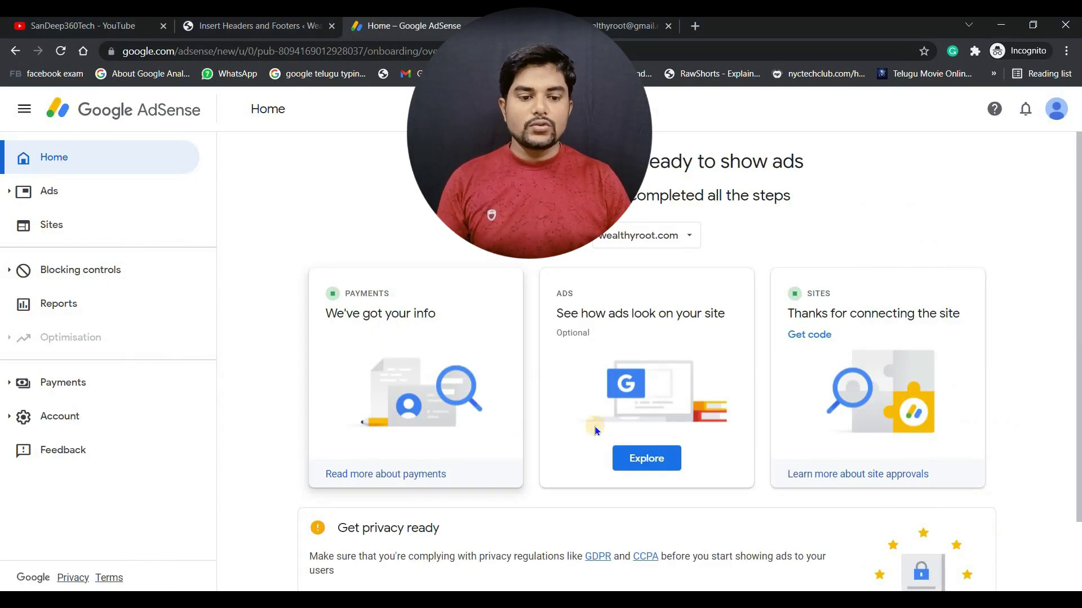
scroll(597, 431, "down", 2)
left_click(629, 376)
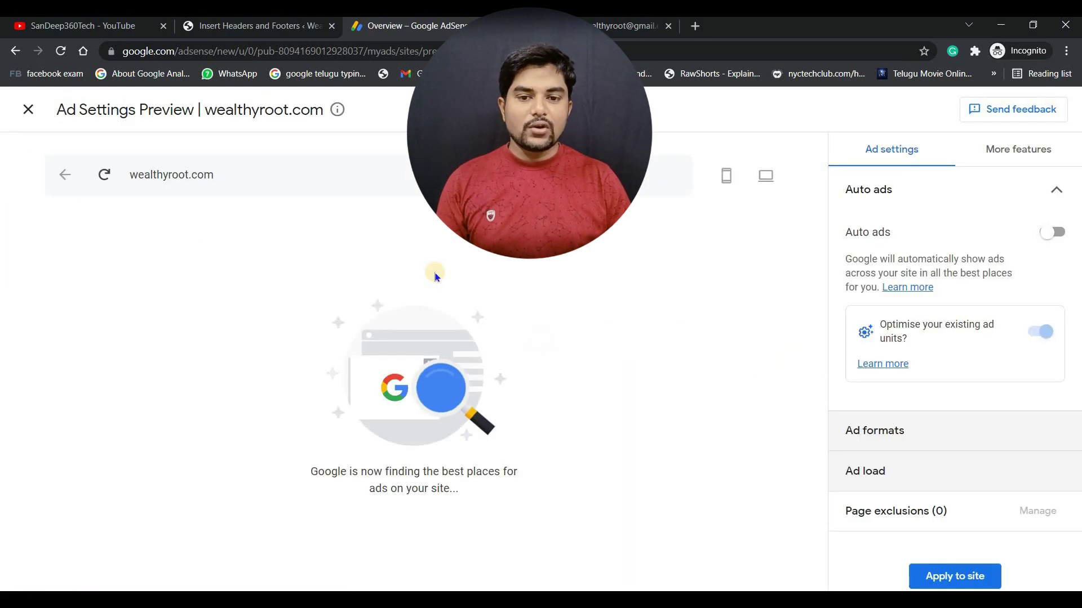
Turn on Auto ads for wealthyroot.com, review the ad formats, and save the settings with the Apply now option.
left_click(1053, 233)
left_click(1040, 431)
scroll(1052, 236, "down", 5)
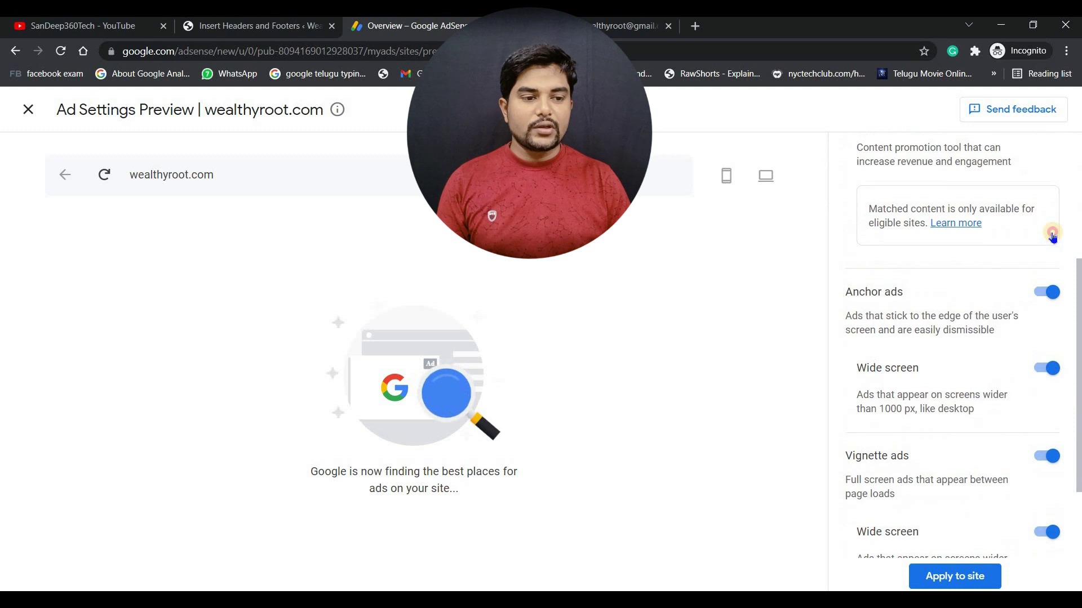
scroll(1053, 236, "up", 2)
left_click(1048, 232)
scroll(926, 572, "down", 4)
left_click(946, 577)
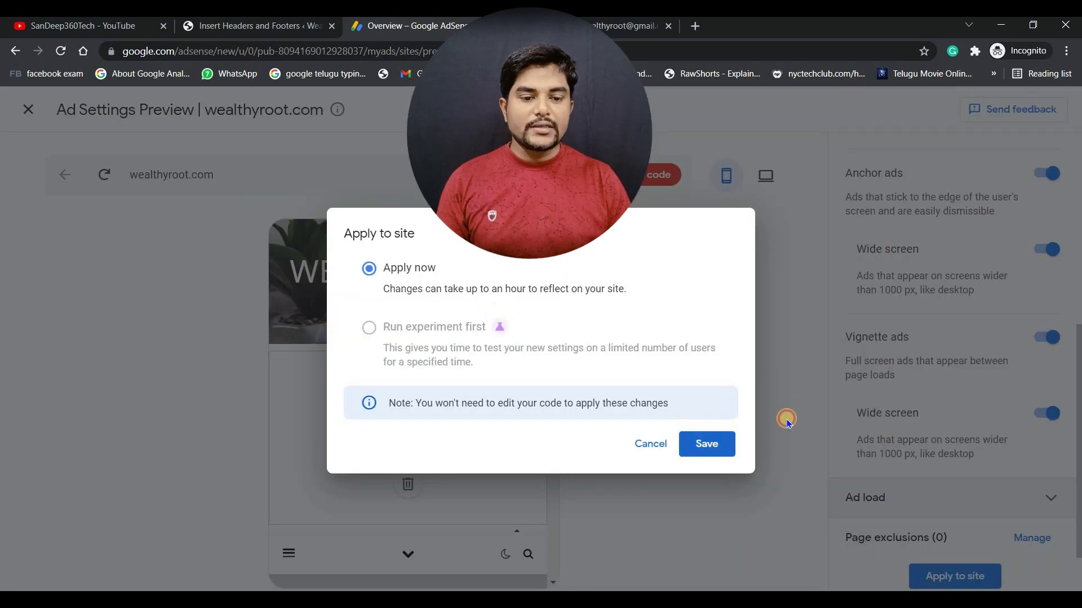
left_click(707, 444)
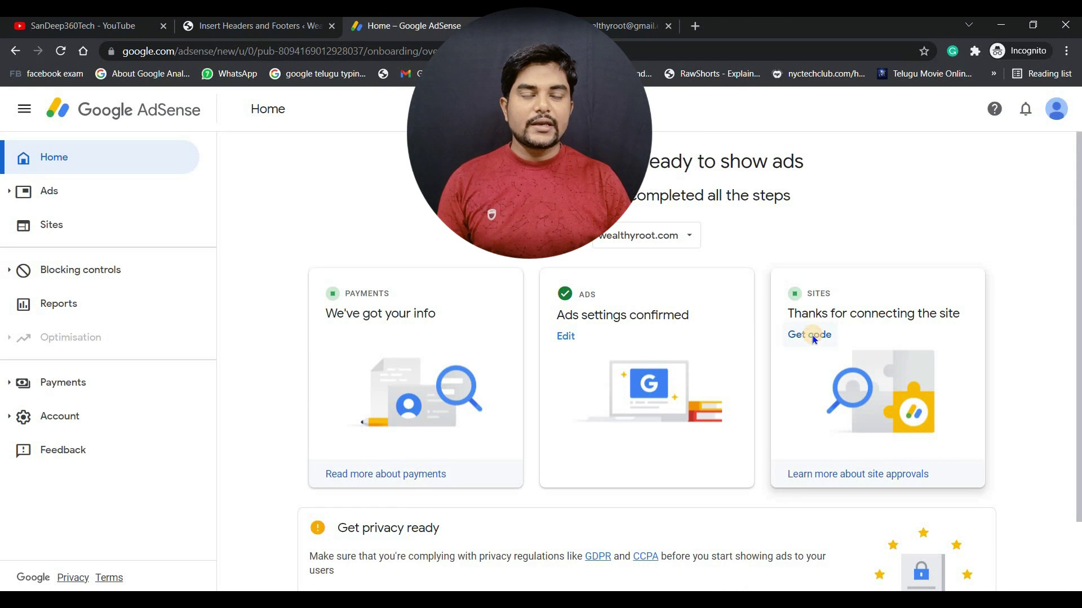
Reopen the AdSense code page from the Sites overview card and try to request the site review again.
left_click(811, 336)
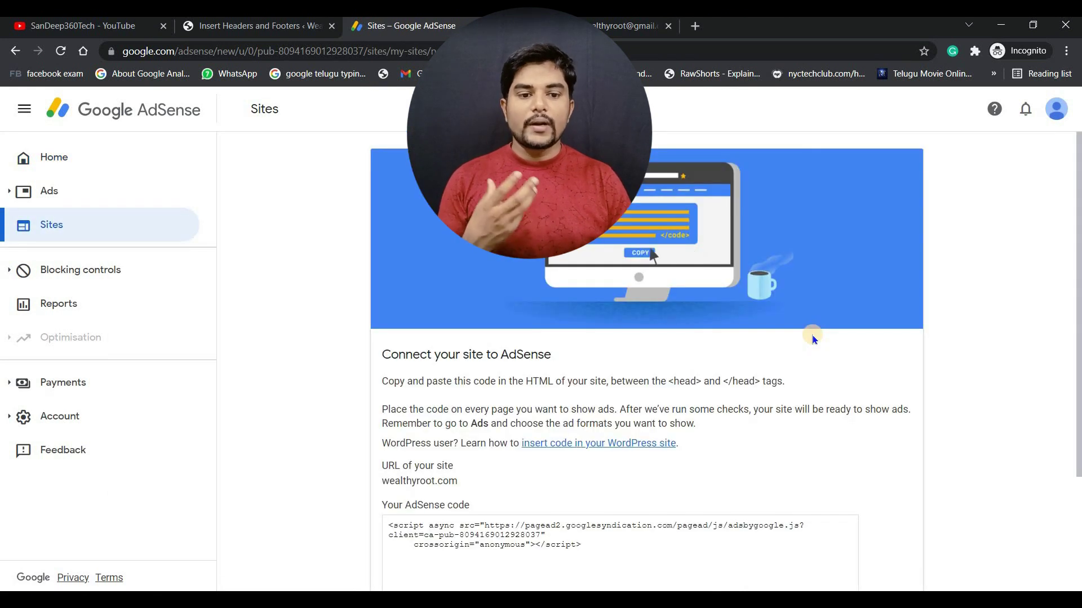
scroll(499, 458, "down", 2)
left_click(430, 549)
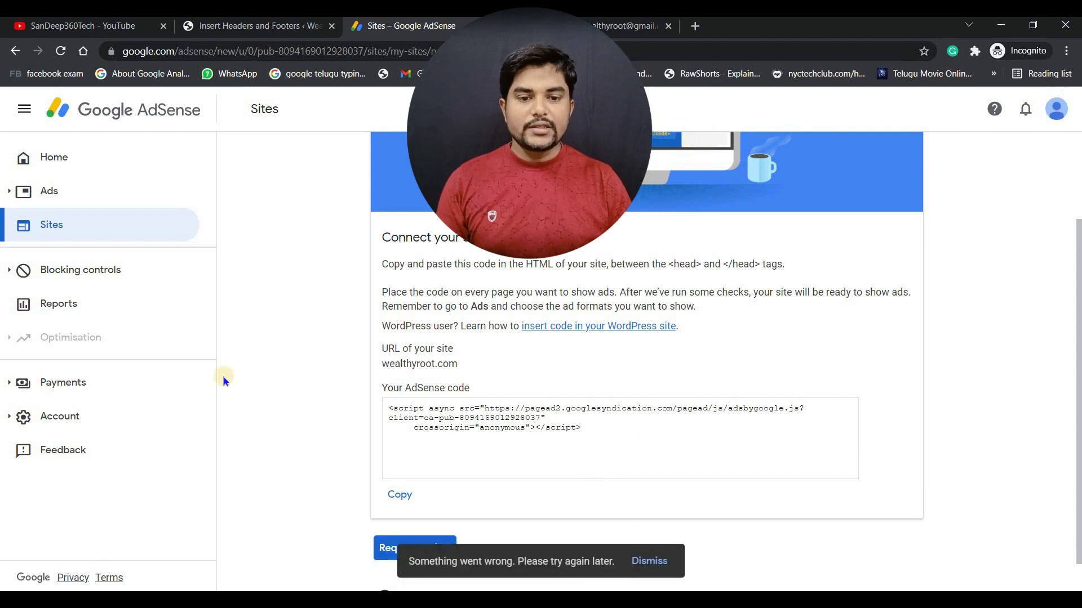
scroll(207, 253, "up", 2)
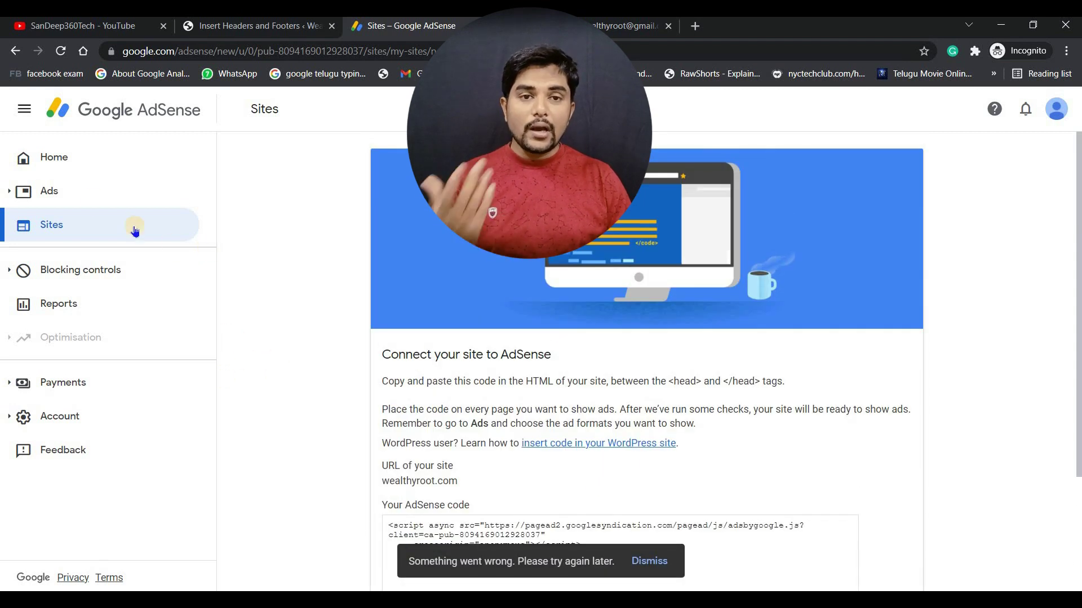